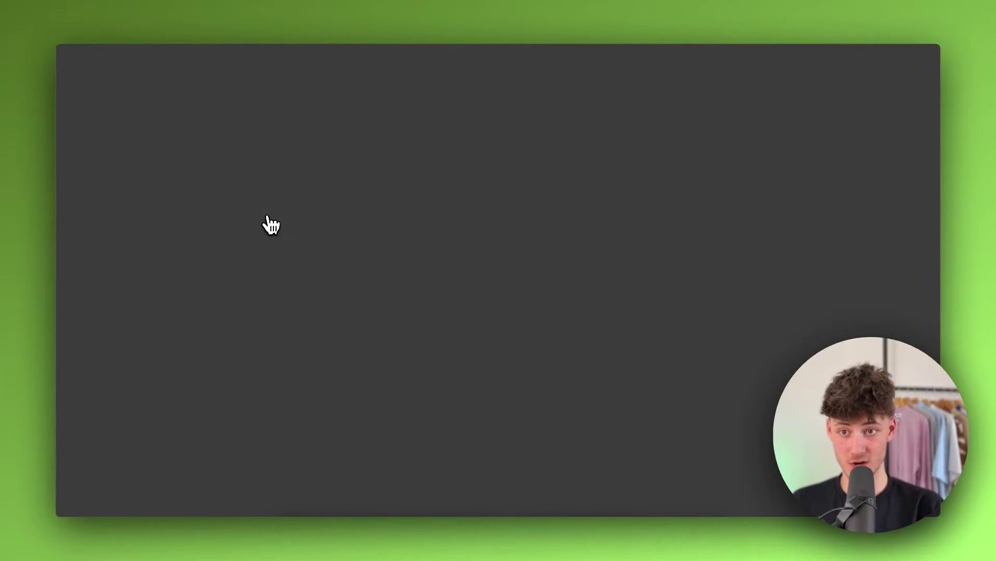
# - Take the Overzised Zipper from the storefront cart to checkout
pyautogui.scroll(-8, 291, 208)
pyautogui.scroll(8, 311, 196)
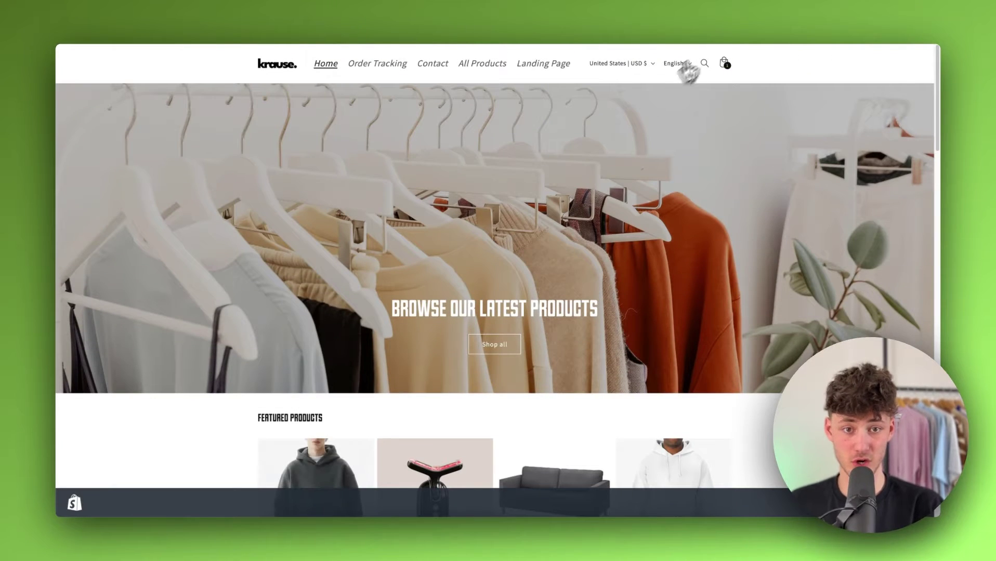
pyautogui.click(726, 63)
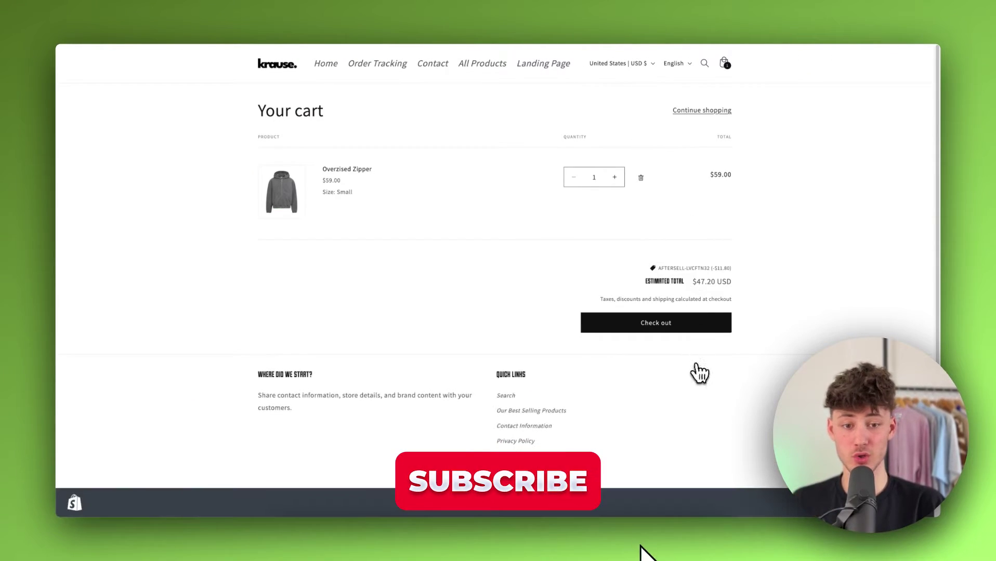
pyautogui.click(679, 329)
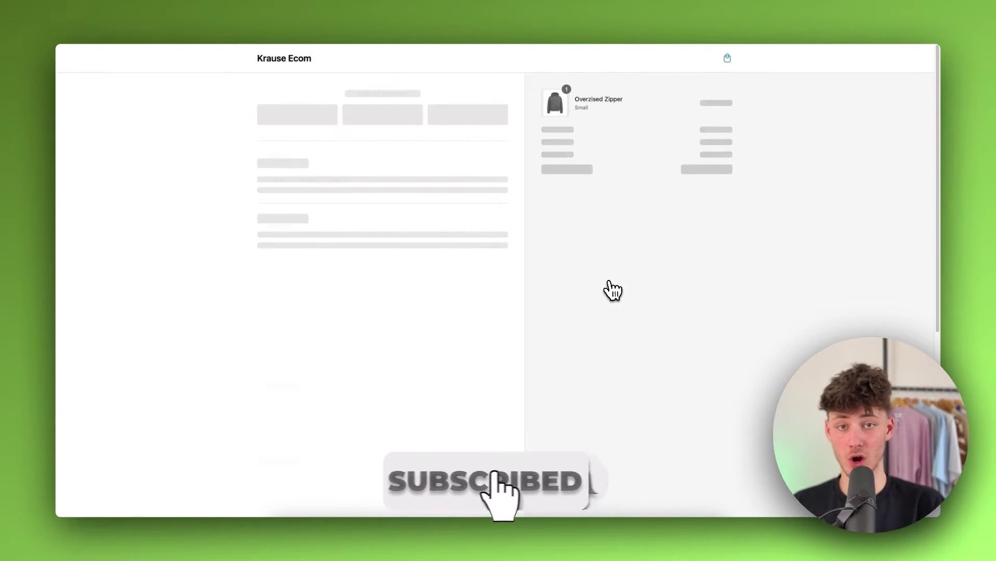
# - Open Settings in the Shopify admin and select the checkout-fix slide's bullet list
pyautogui.scroll(-5, 611, 286)
pyautogui.scroll(5, 552, 285)
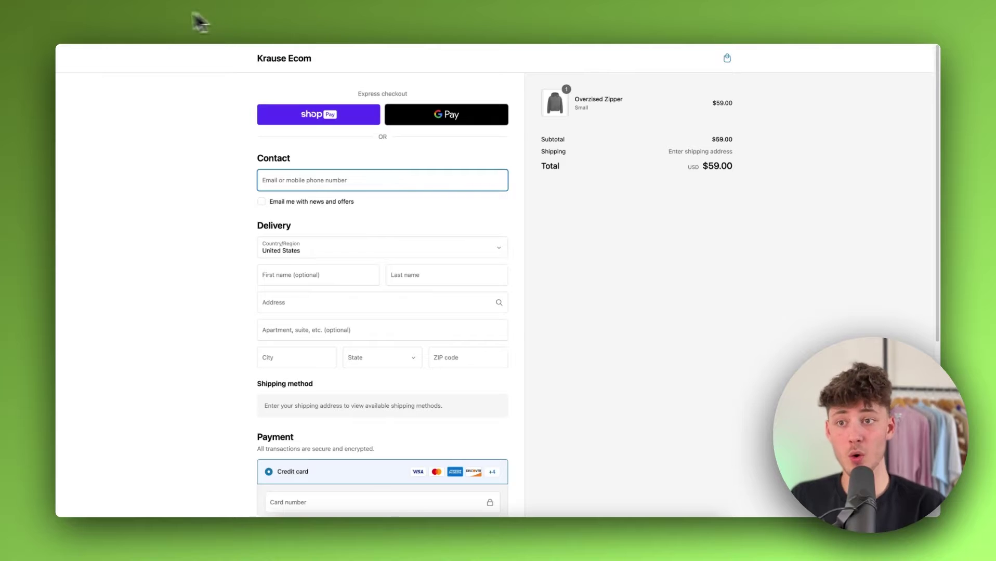
pyautogui.click(204, 23)
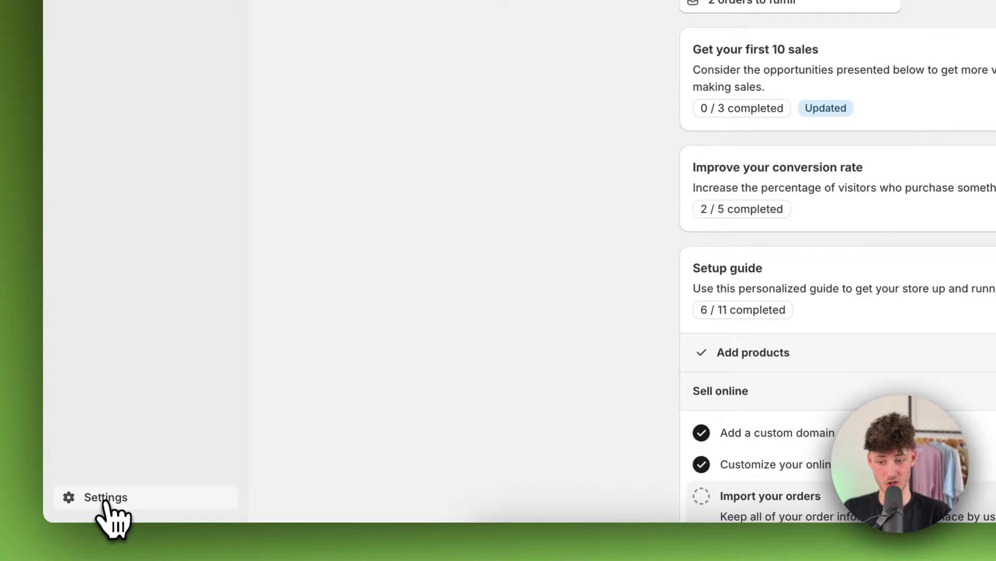
pyautogui.click(87, 504)
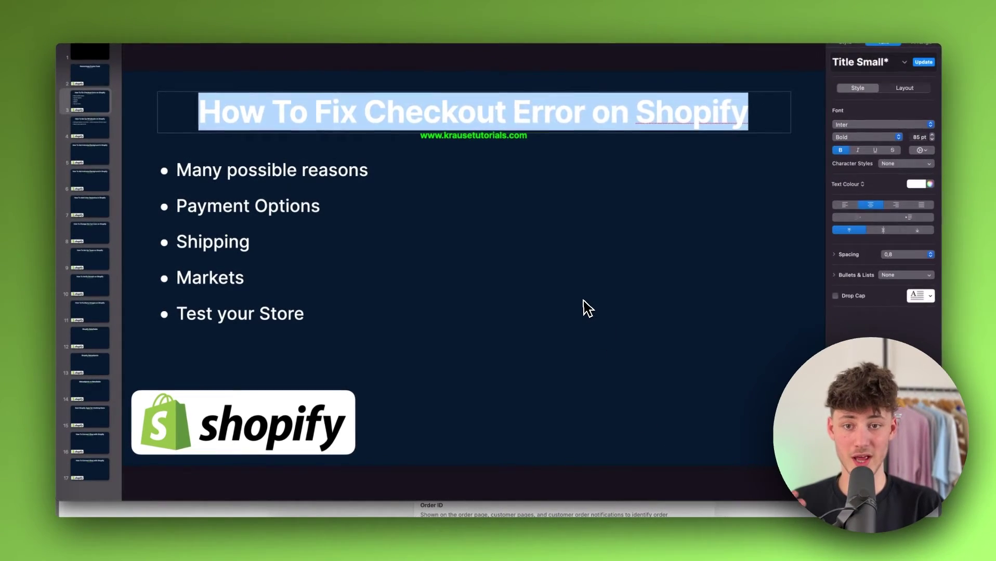
pyautogui.click(450, 214)
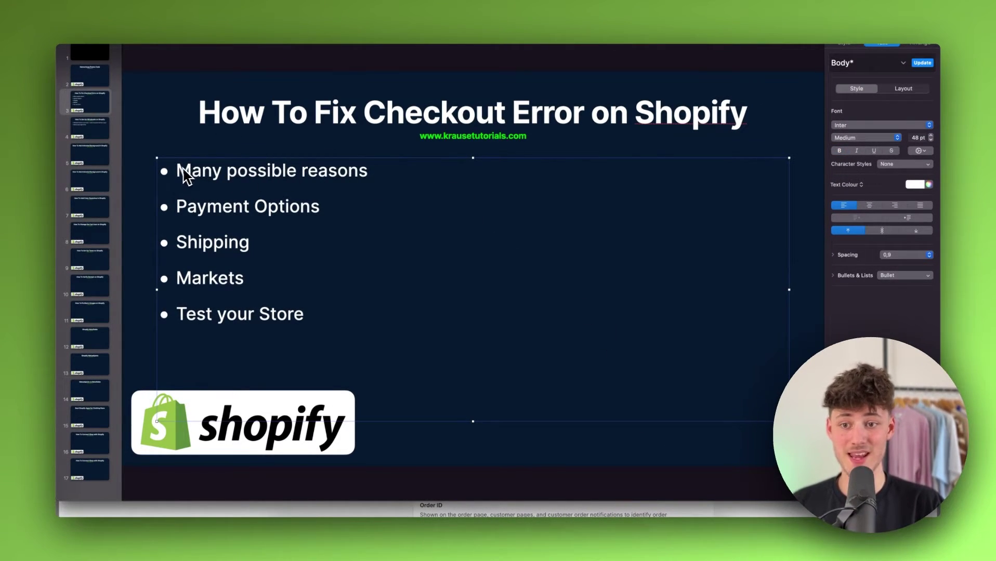
pyautogui.moveTo(183, 168)
pyautogui.mouseDown()
pyautogui.moveTo(377, 170)
pyautogui.moveTo(158, 167)
pyautogui.moveTo(185, 169)
pyautogui.mouseUp()
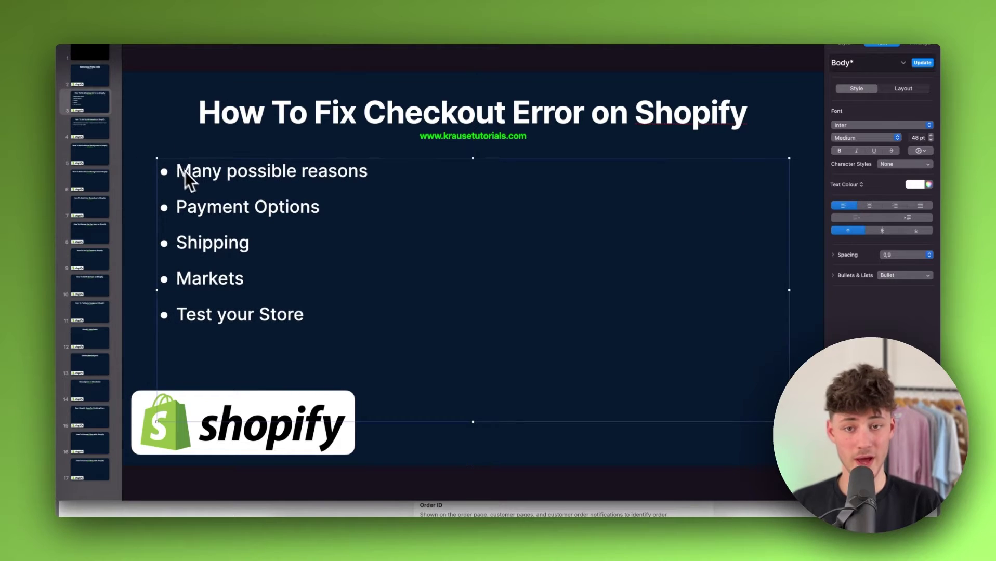
pyautogui.doubleClick(234, 205)
pyautogui.tripleClick(284, 171)
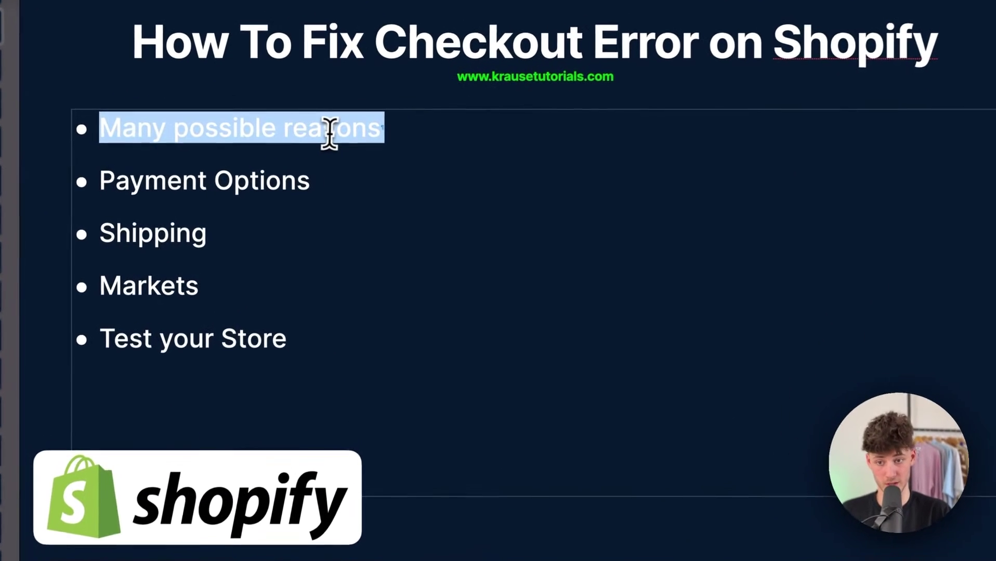
pyautogui.moveTo(218, 289); pyautogui.dragTo(363, 193)
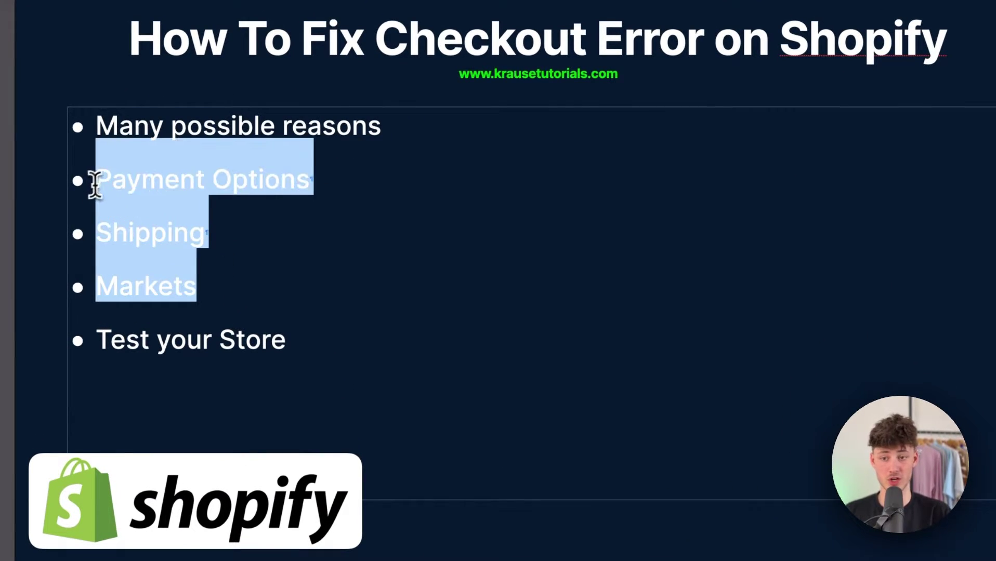
pyautogui.click(374, 193)
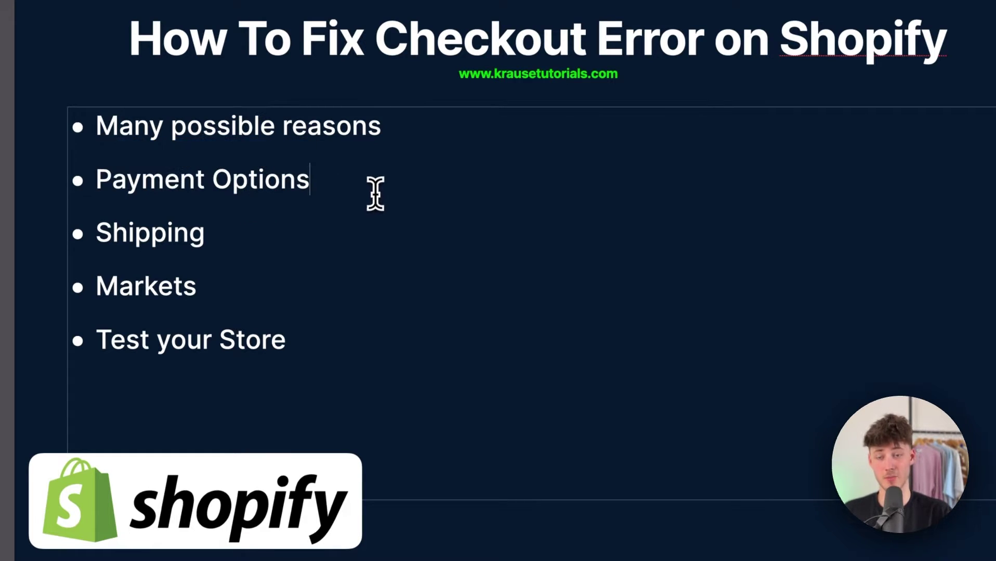
pyautogui.moveTo(104, 180); pyautogui.dragTo(336, 191)
pyautogui.click(335, 192)
pyautogui.moveTo(100, 229); pyautogui.dragTo(148, 275)
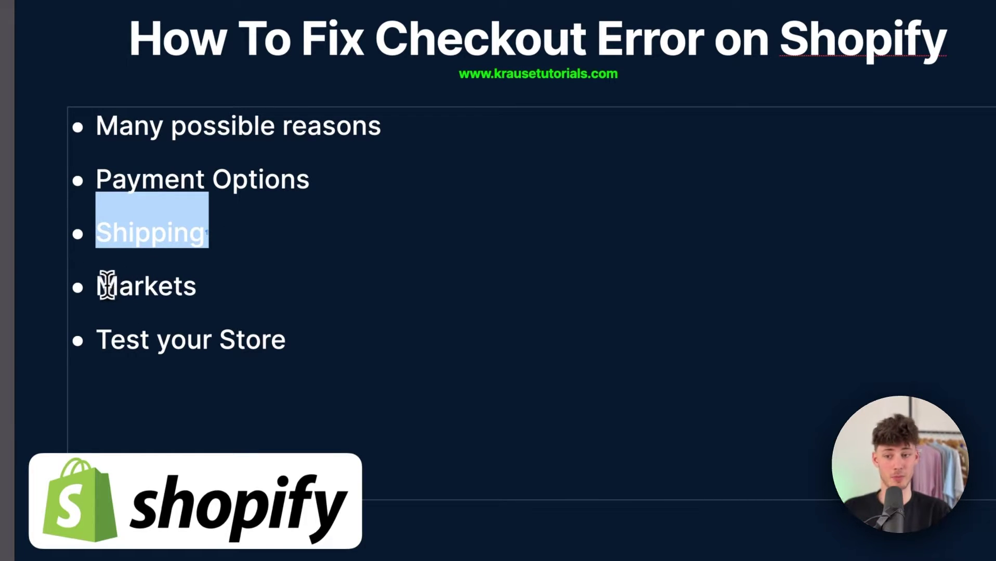
pyautogui.click(229, 277)
pyautogui.moveTo(101, 172); pyautogui.dragTo(248, 280)
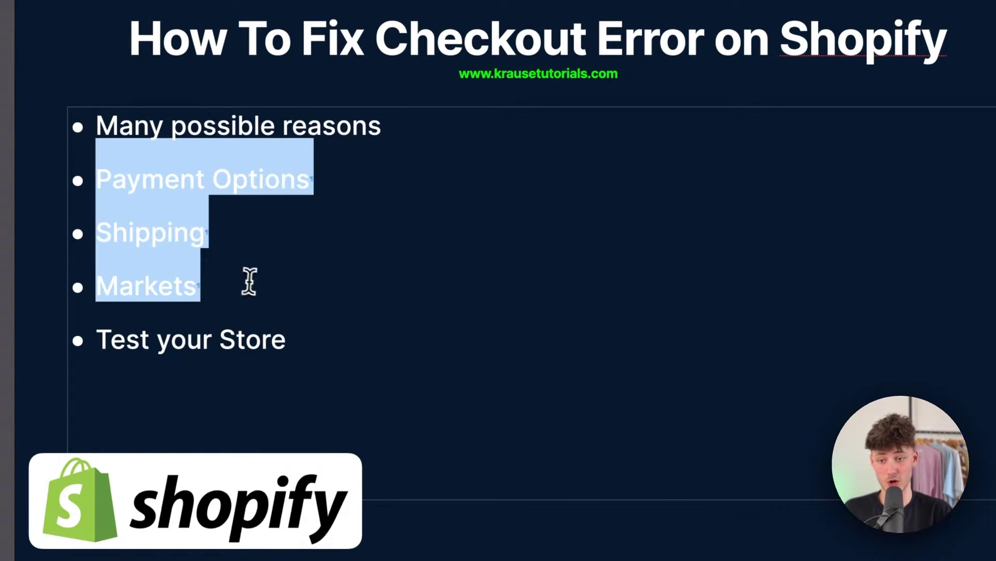
pyautogui.click(244, 283)
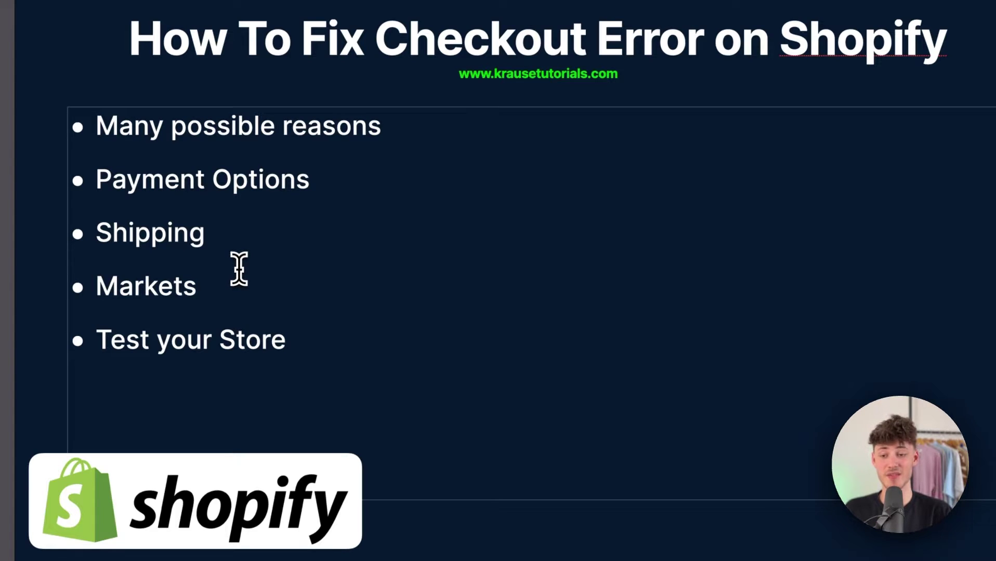
pyautogui.moveTo(97, 333); pyautogui.dragTo(294, 345)
pyautogui.click(313, 349)
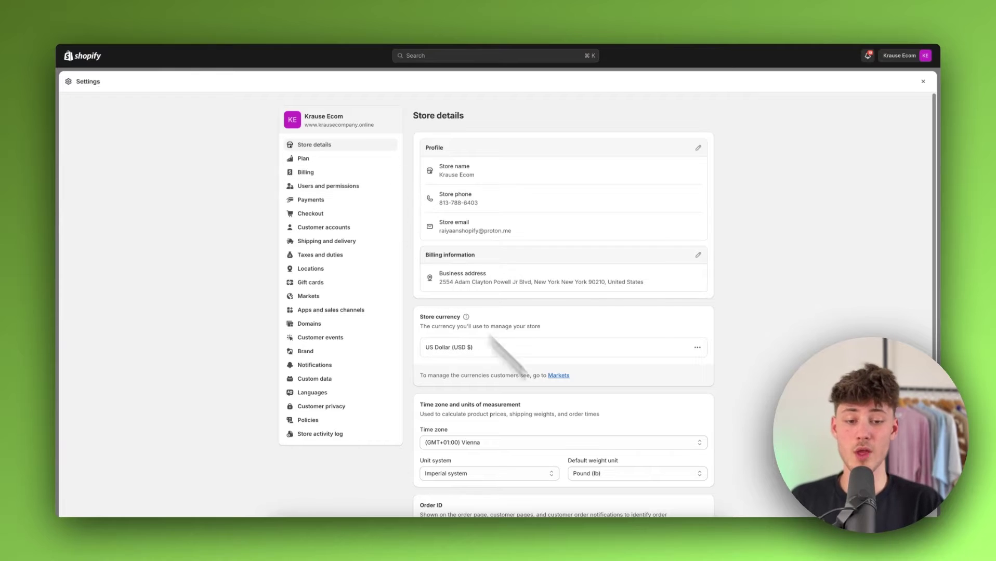
# - Return from the slides to the Shopify admin's Payments settings
pyautogui.click(660, 547)
pyautogui.click(523, 508)
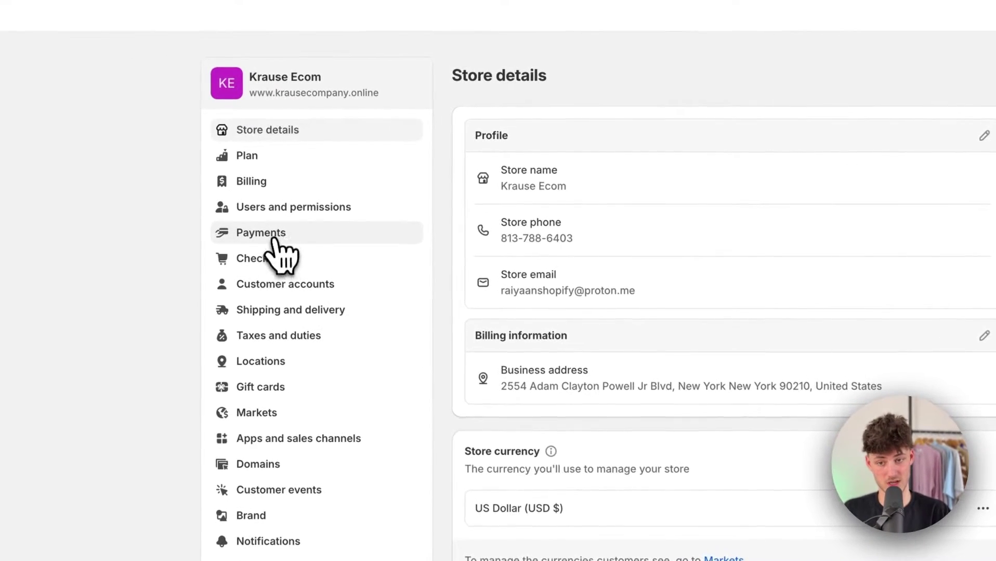
pyautogui.click(271, 236)
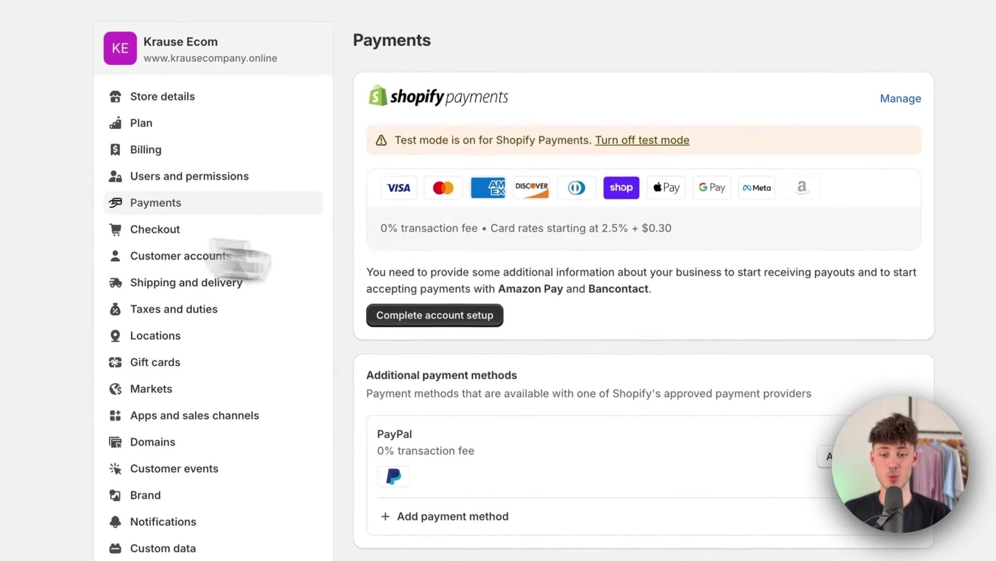
pyautogui.scroll(-5, 634, 215)
pyautogui.scroll(5, 652, 194)
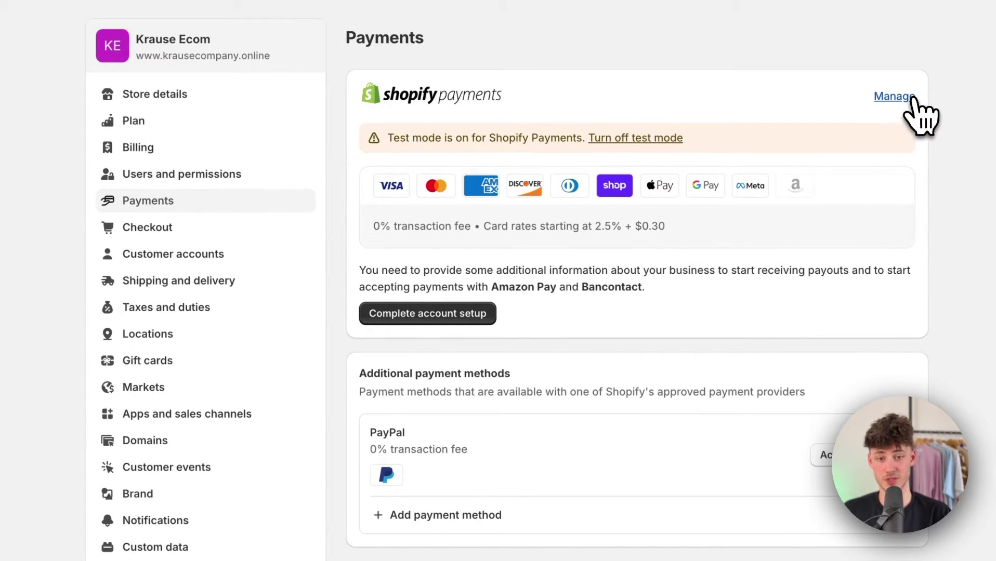
# - Disable Shopify Payments test mode, save, and go back to Payments
pyautogui.click(891, 96)
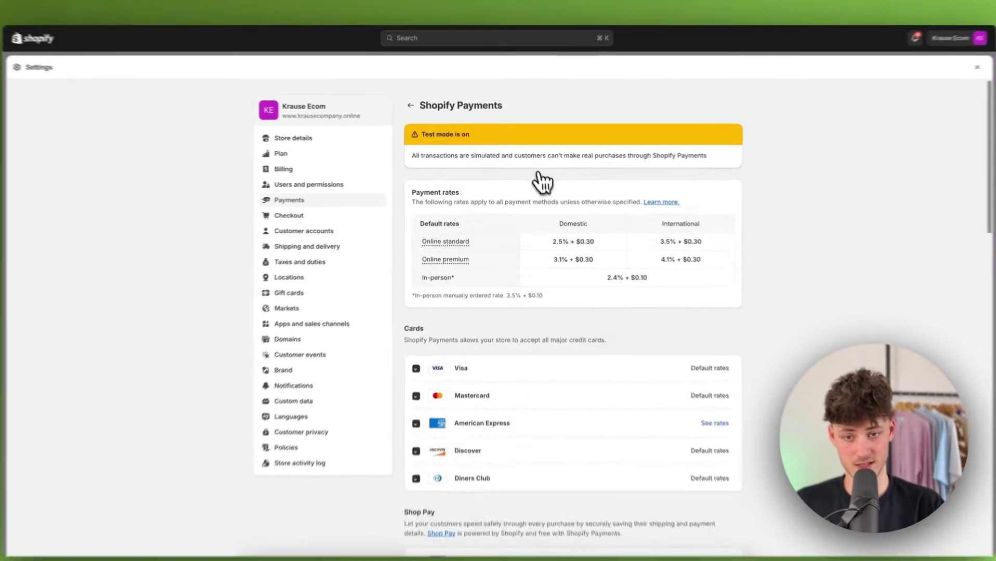
pyautogui.scroll(-20, 484, 163)
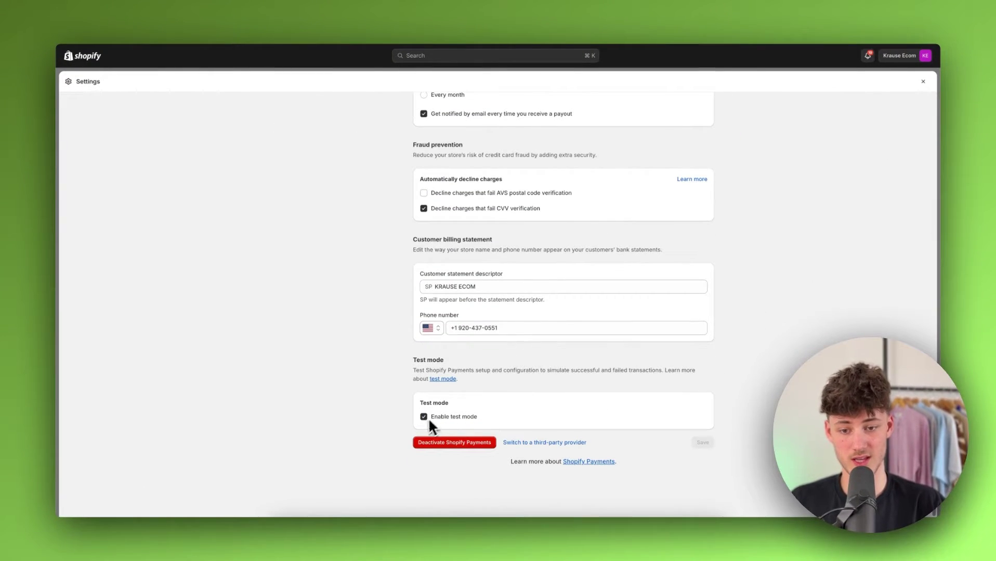
pyautogui.click(918, 81)
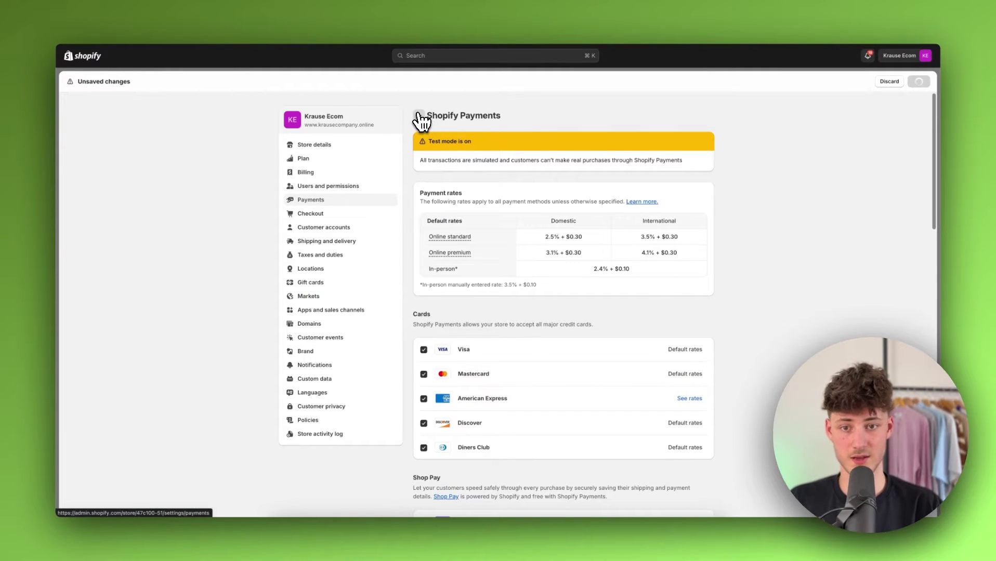
pyautogui.click(419, 116)
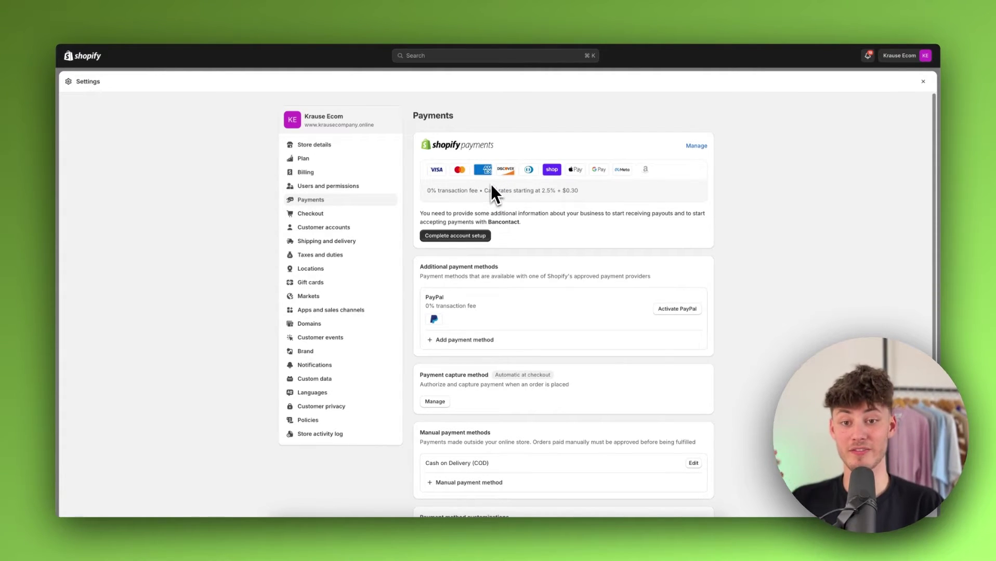
# - Start the Shopify Payments account setup and open the business information form
pyautogui.scroll(-3, 536, 222)
pyautogui.scroll(3, 527, 229)
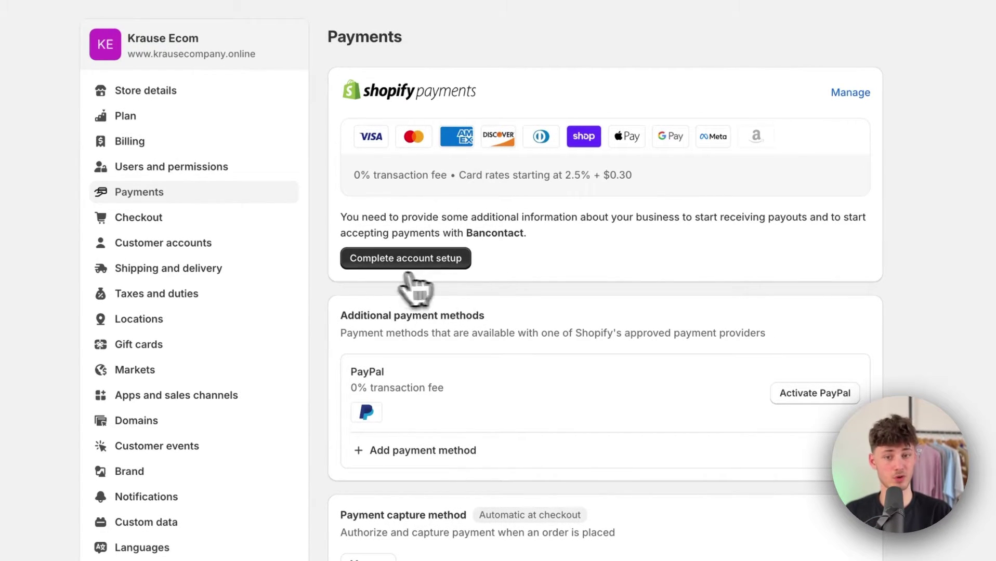
pyautogui.click(413, 265)
pyautogui.click(452, 253)
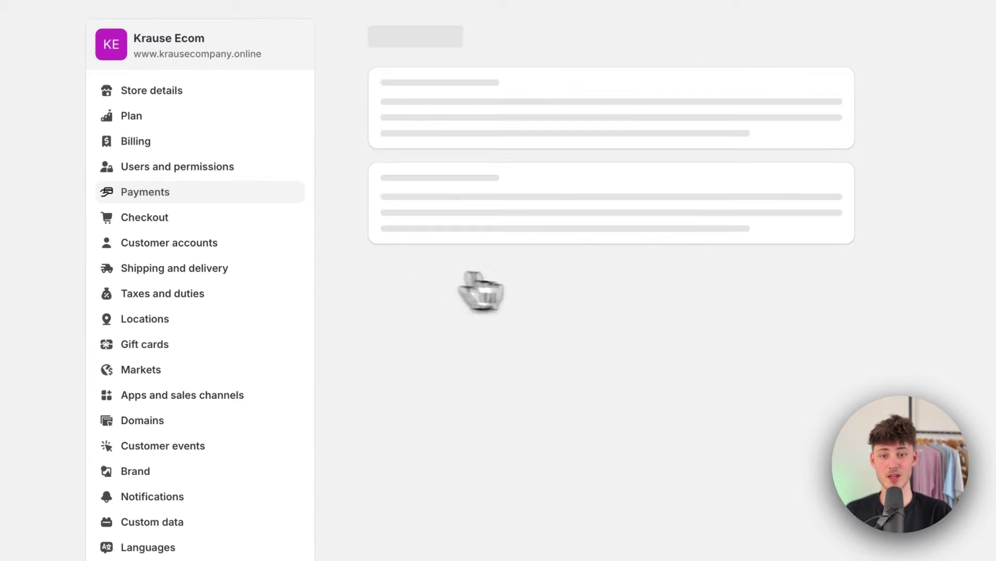
# - Keep Individual/sole proprietor as the business type and look through the form
pyautogui.scroll(-15, 613, 249)
pyautogui.scroll(15, 608, 255)
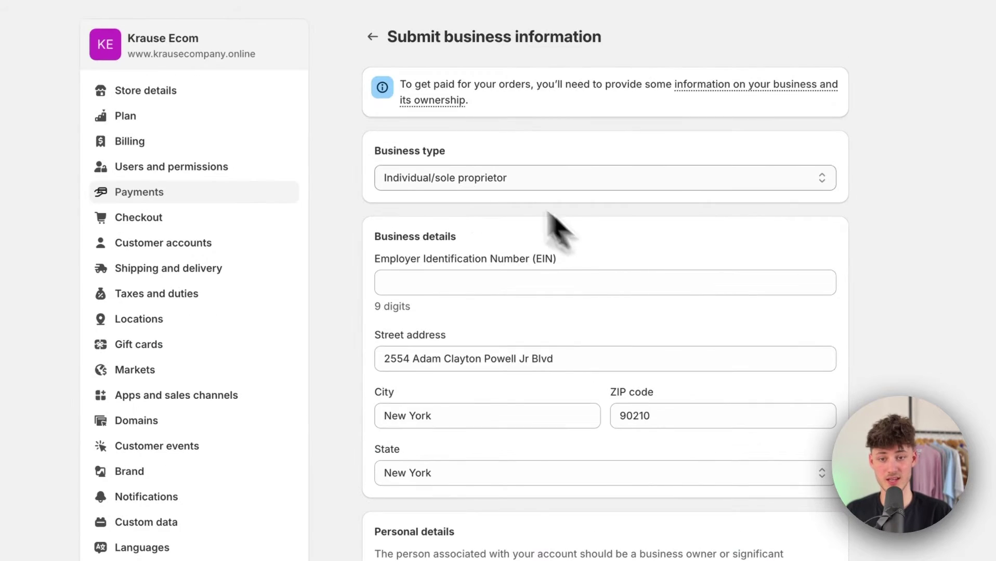
pyautogui.click(551, 177)
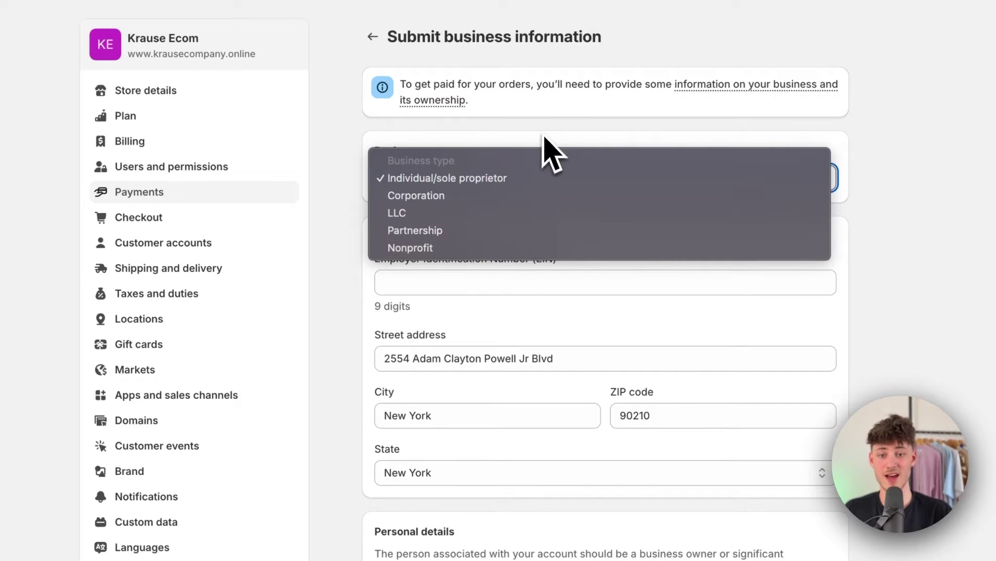
pyautogui.click(550, 148)
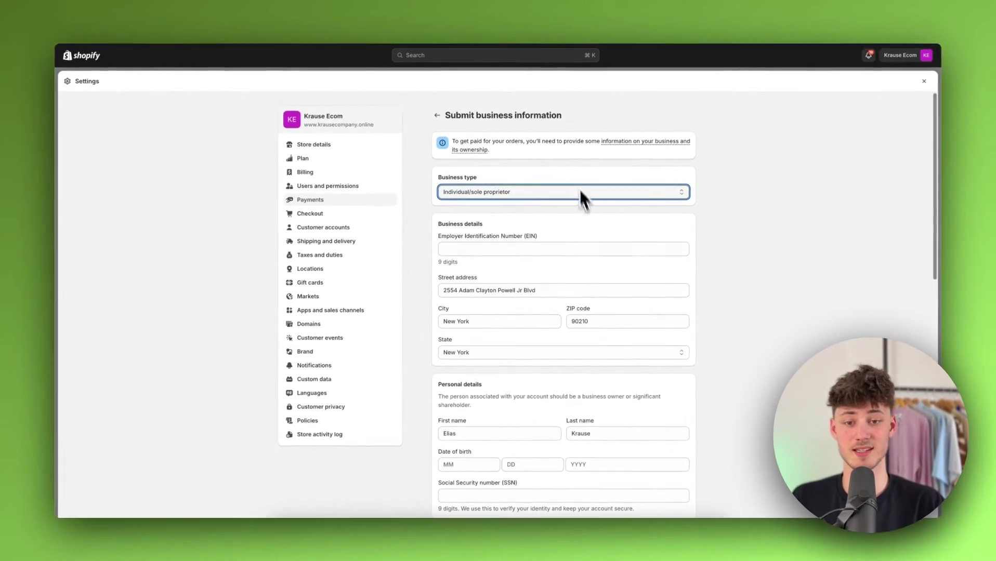
pyautogui.scroll(-5, 590, 262)
pyautogui.scroll(-5, 586, 264)
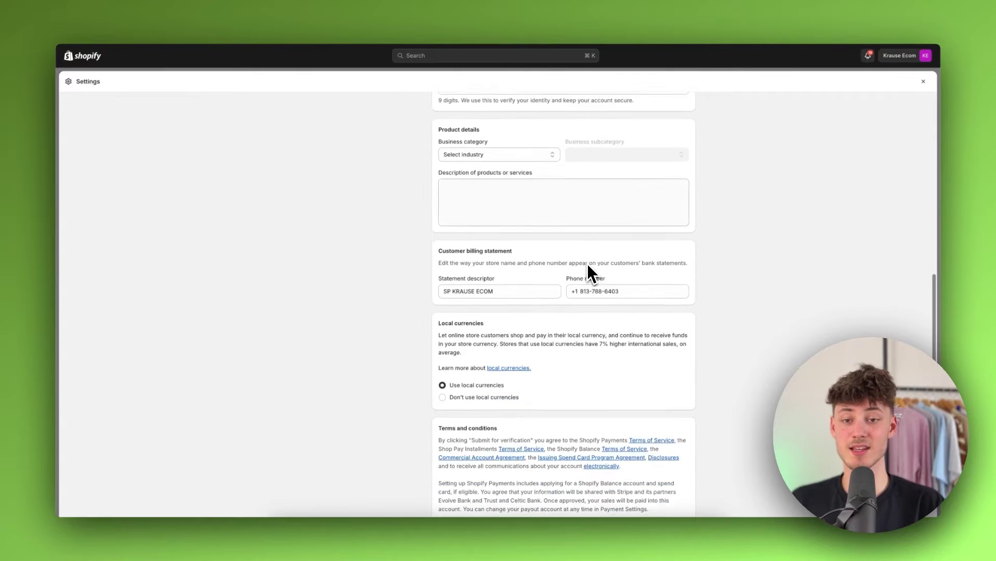
pyautogui.scroll(3, 587, 264)
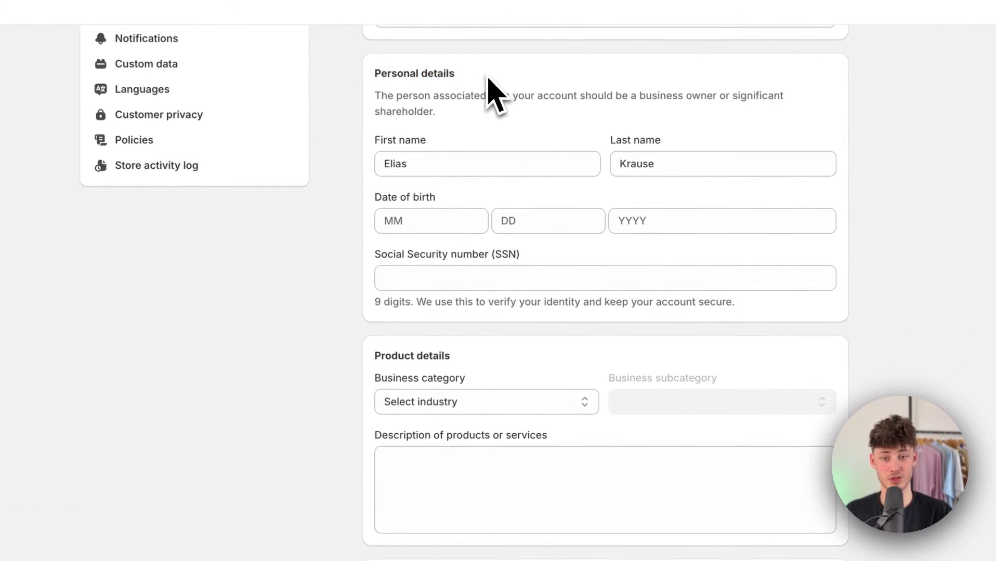
pyautogui.scroll(-2, 491, 176)
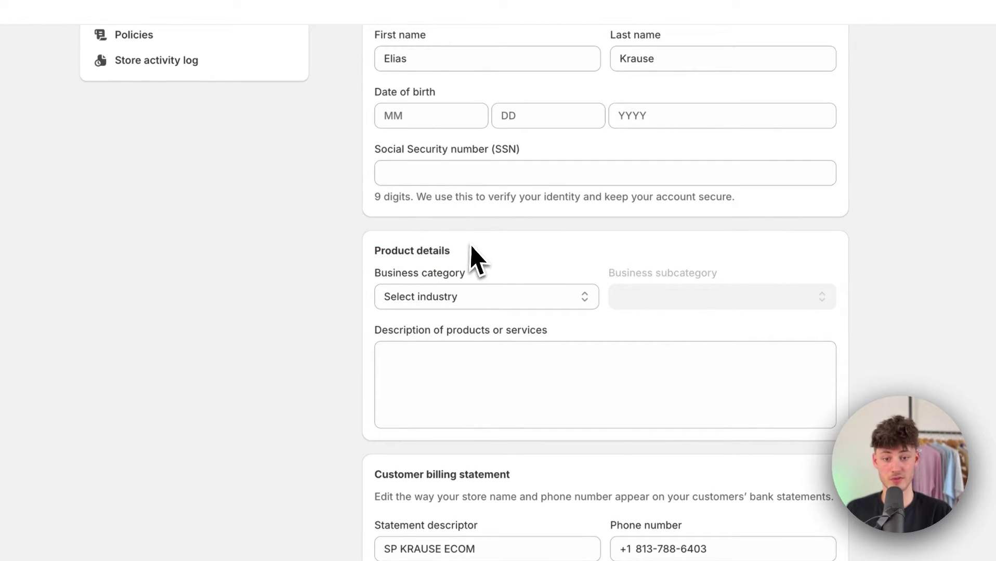
pyautogui.scroll(-6, 499, 265)
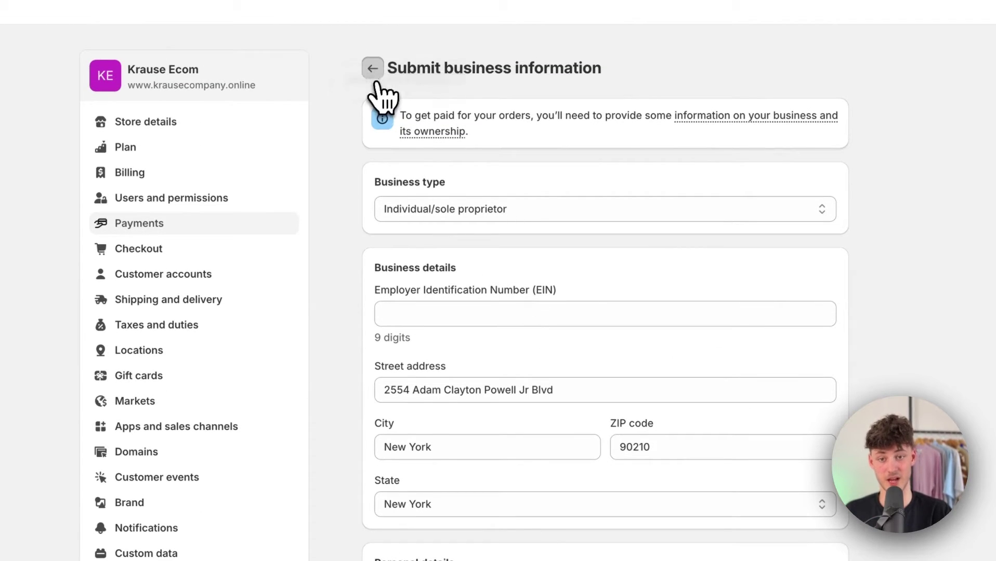
# - Back out to the setup steps, expand two-step authentication, then return to Payments
pyautogui.click(370, 68)
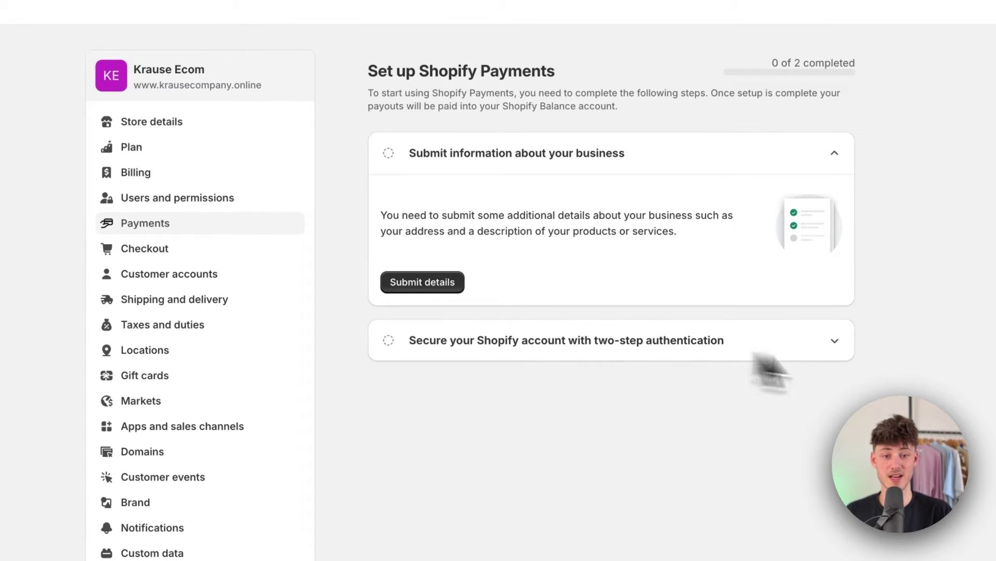
pyautogui.click(837, 341)
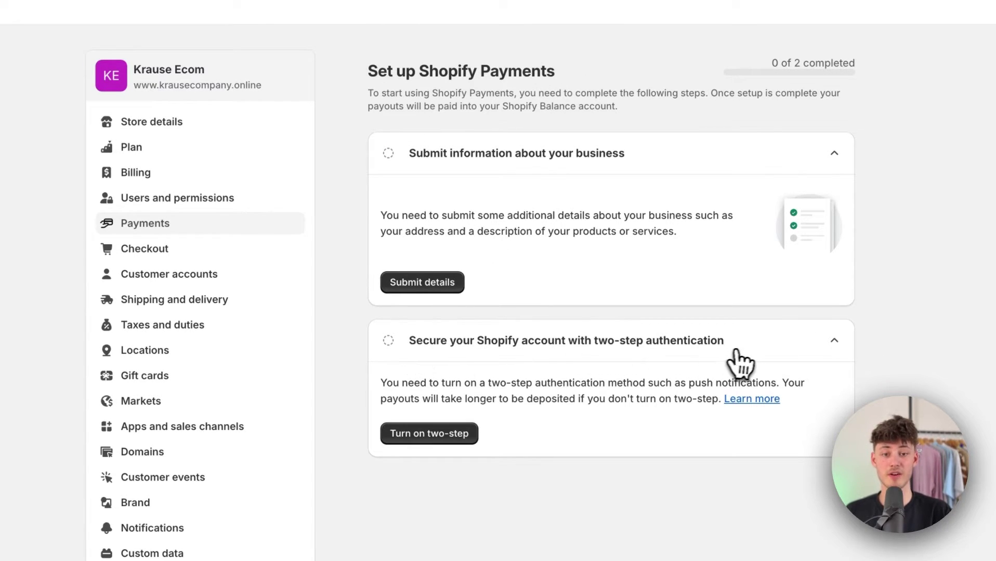
pyautogui.click(735, 351)
pyautogui.click(707, 359)
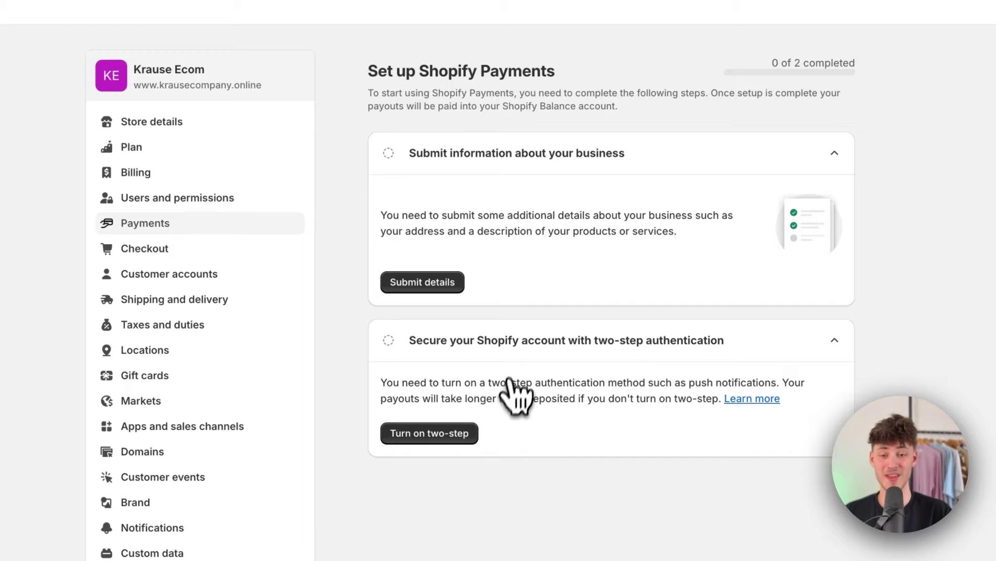
pyautogui.click(214, 224)
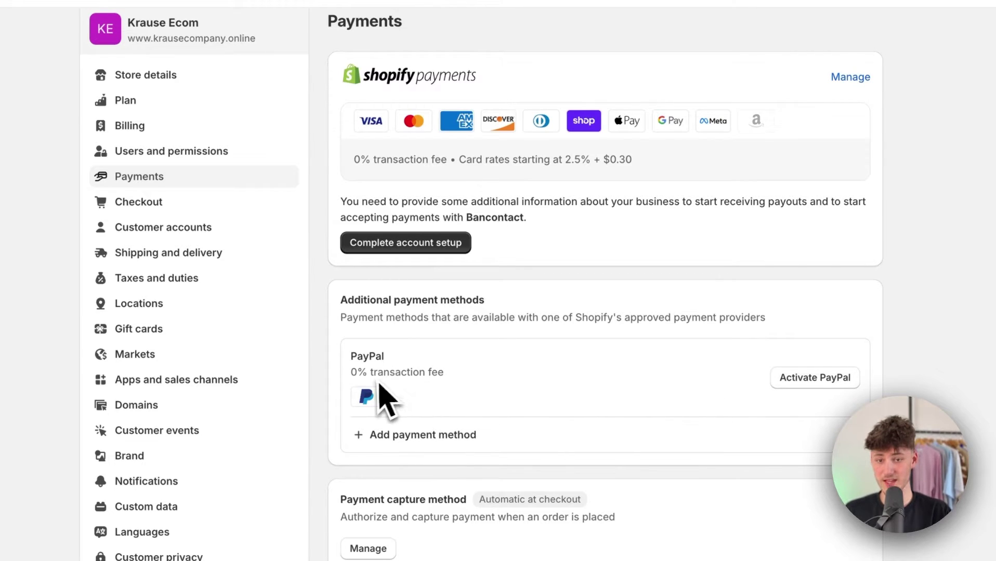
pyautogui.moveTo(351, 378); pyautogui.dragTo(478, 396)
pyautogui.doubleClick(392, 373)
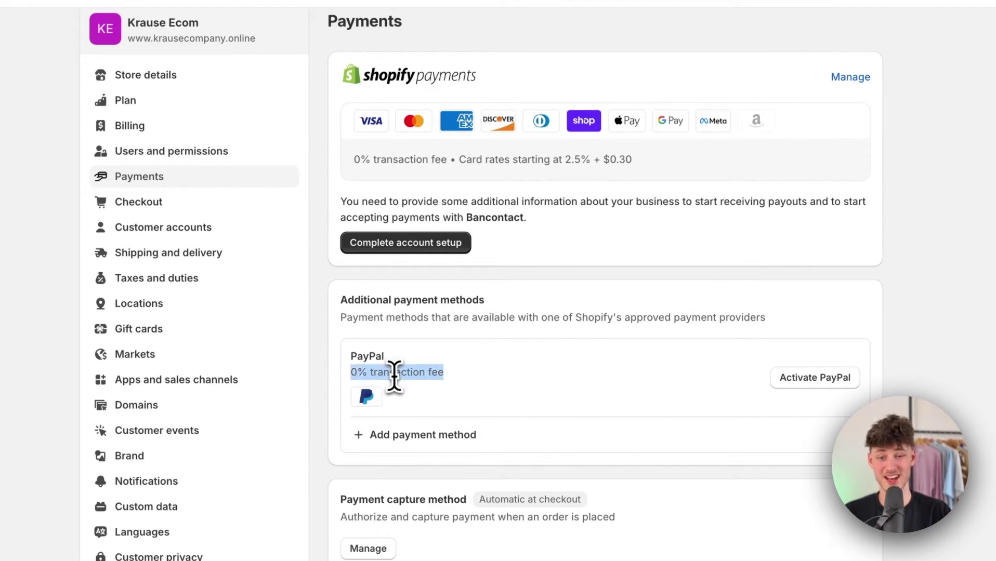
pyautogui.moveTo(394, 382); pyautogui.dragTo(483, 400)
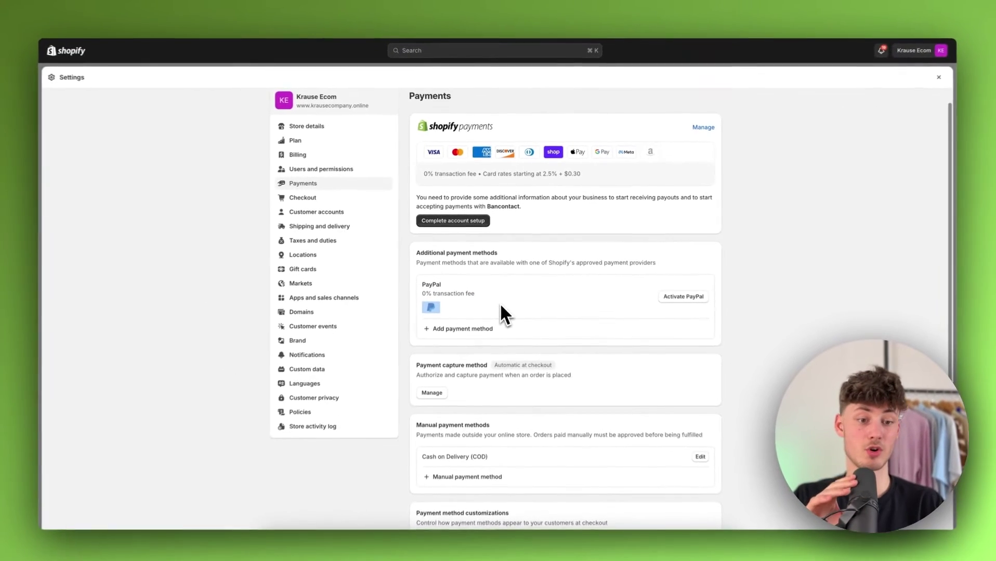
pyautogui.click(647, 311)
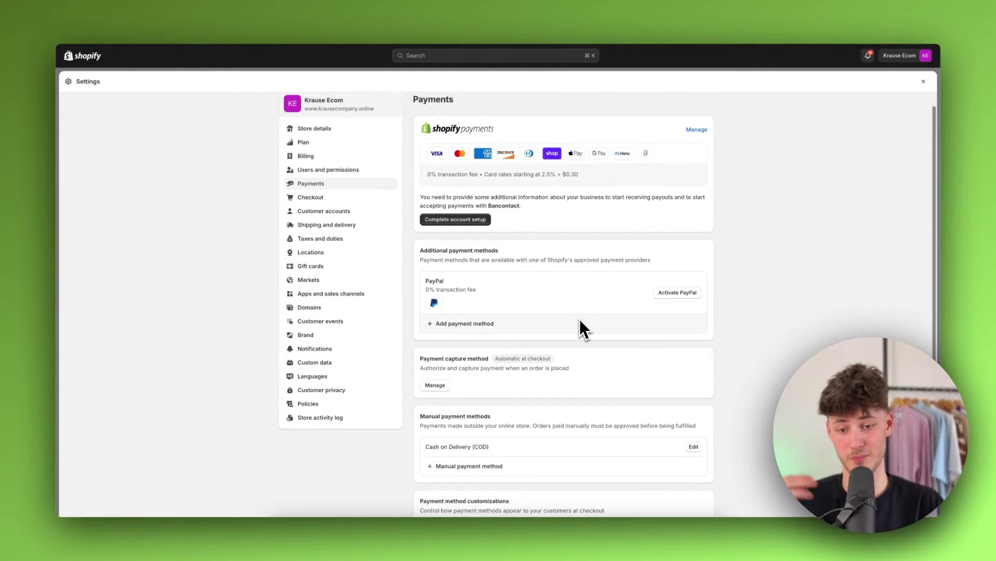
pyautogui.scroll(-3, 547, 318)
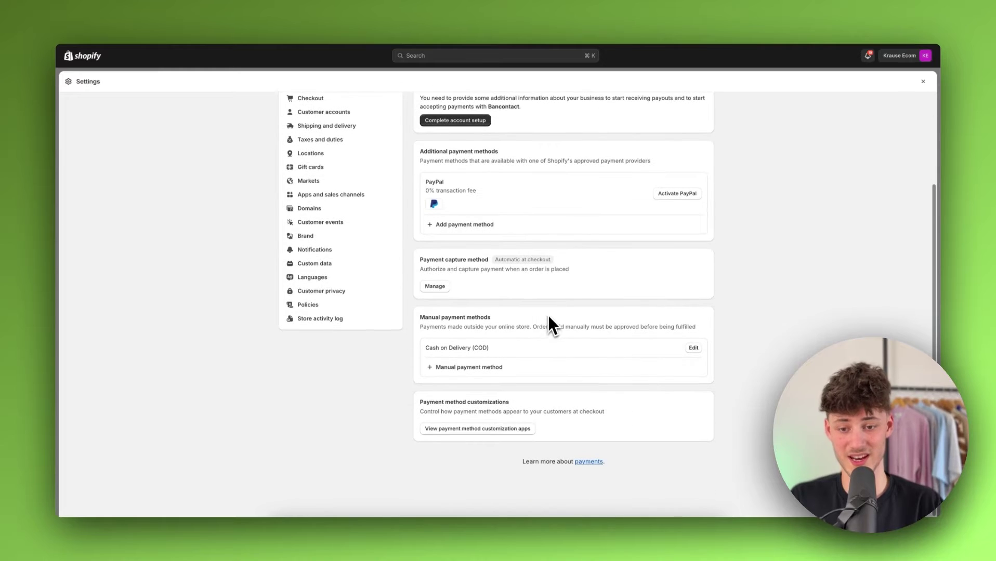
pyautogui.scroll(4, 540, 316)
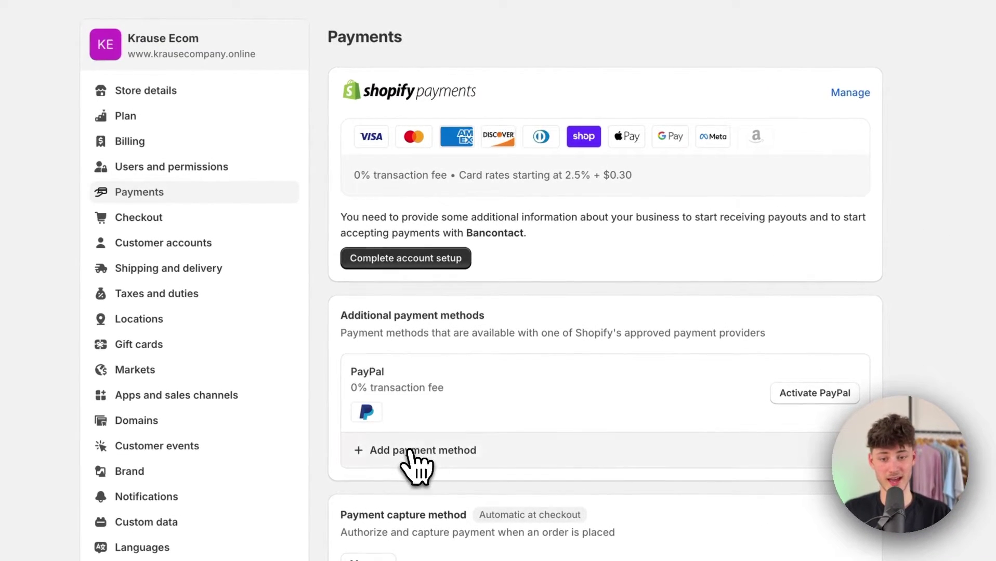
pyautogui.click(416, 450)
pyautogui.click(502, 128)
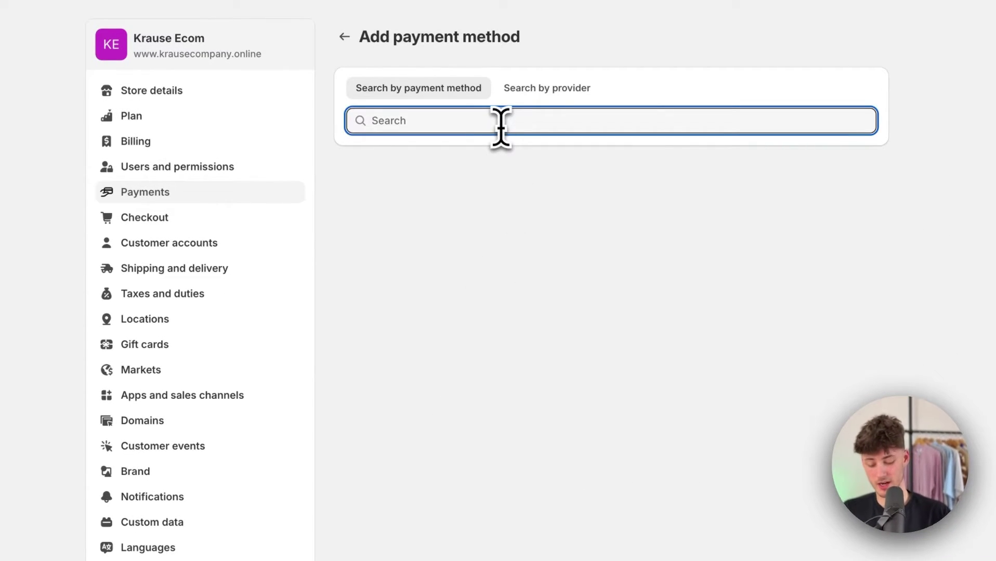
pyautogui.write('VIsa')
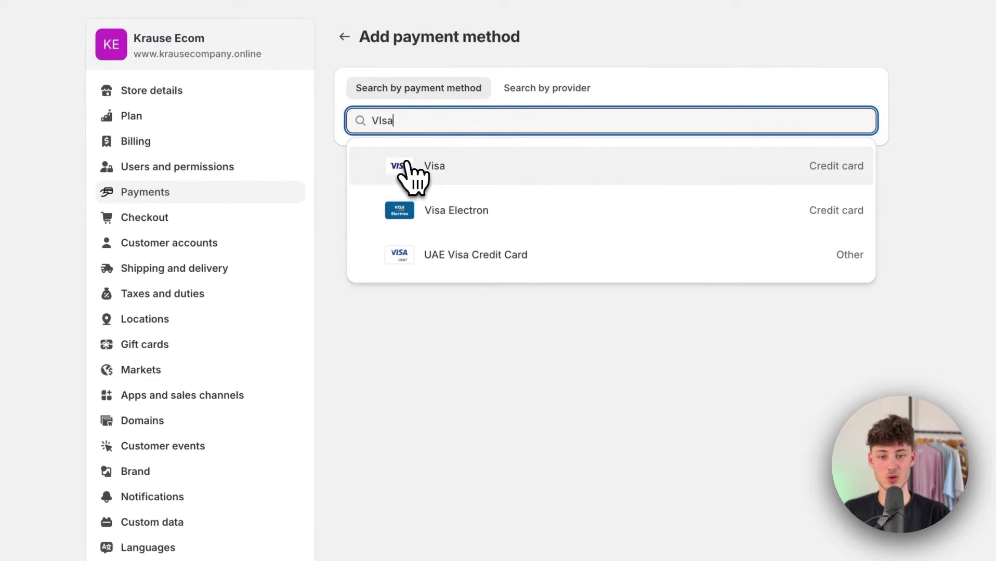
pyautogui.click(408, 165)
pyautogui.scroll(-10, 636, 322)
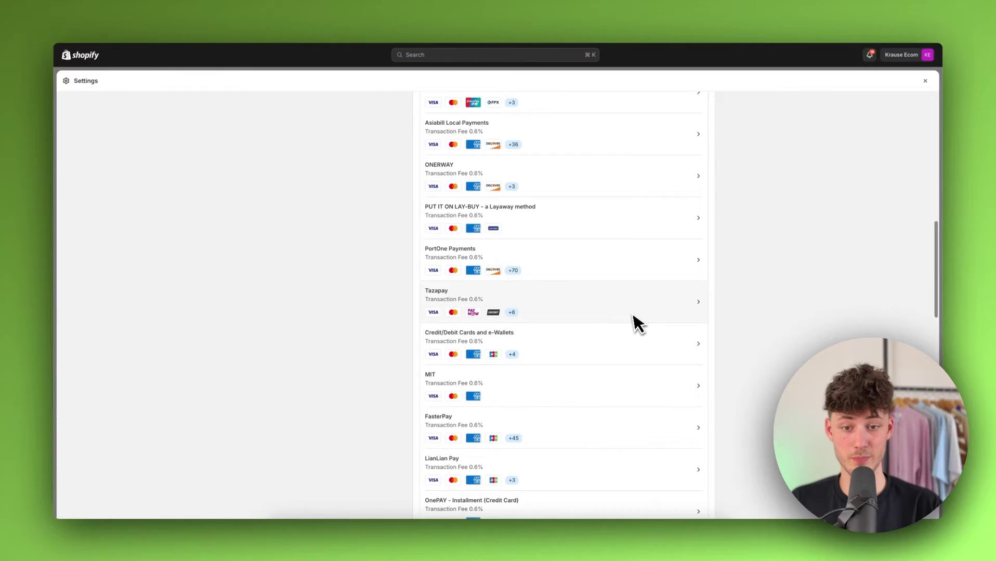
pyautogui.scroll(5, 631, 291)
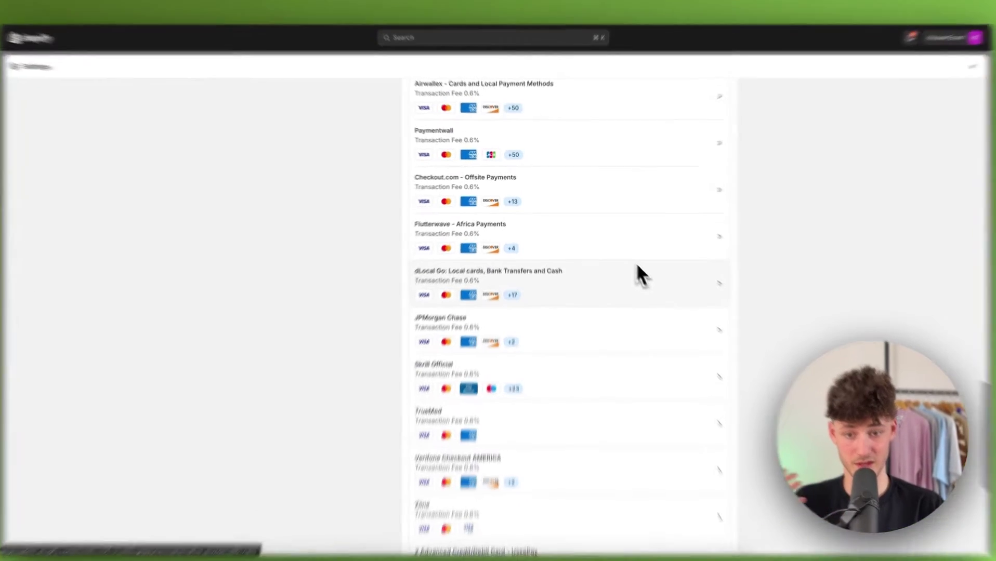
pyautogui.scroll(8, 483, 217)
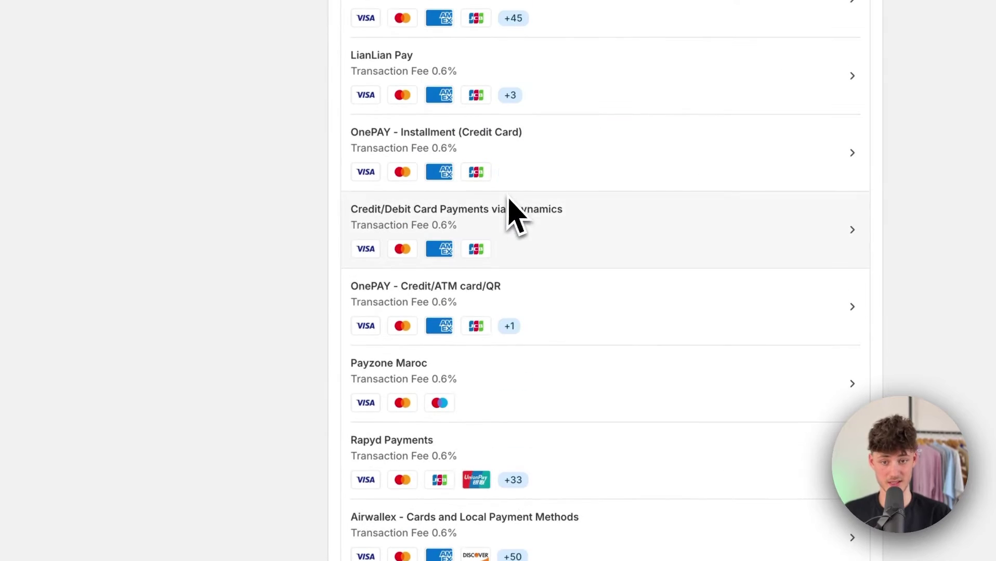
pyautogui.scroll(4, 554, 208)
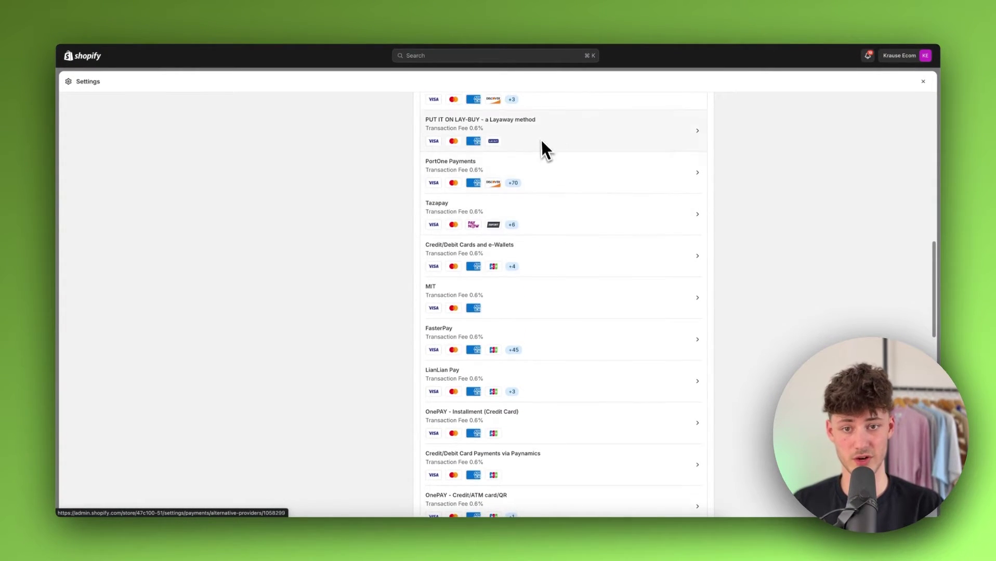
pyautogui.scroll(10, 555, 200)
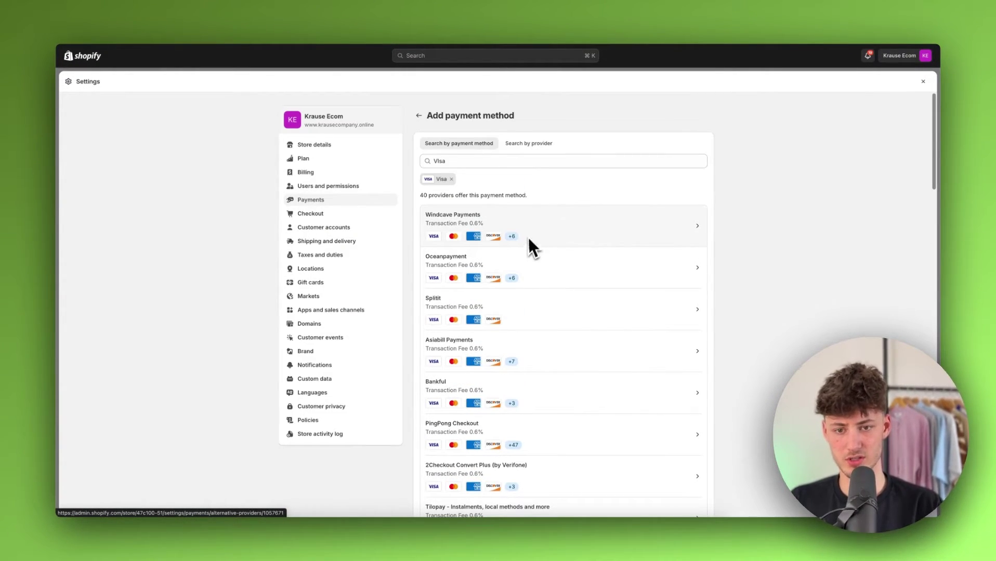
pyautogui.write('check')
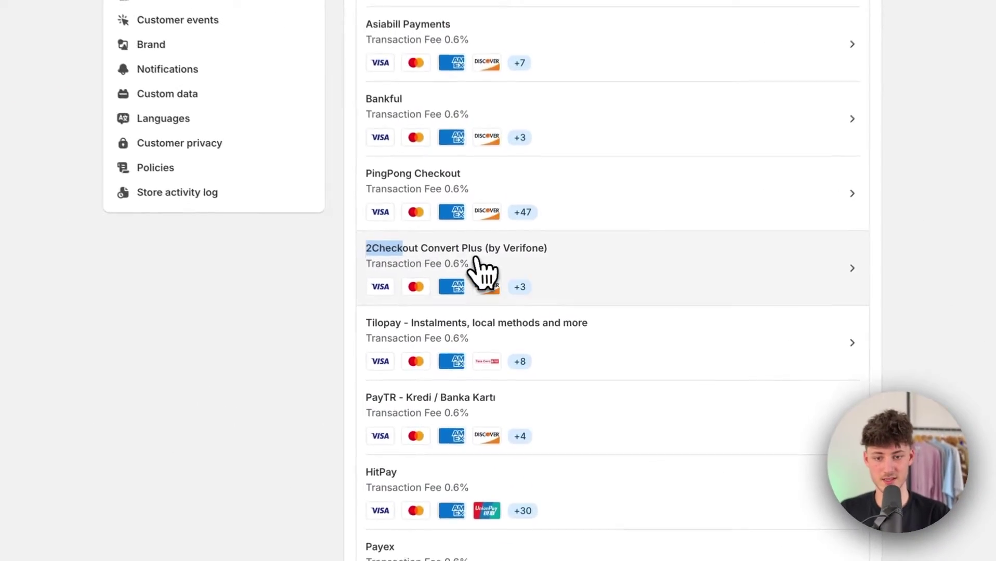
pyautogui.click(478, 464)
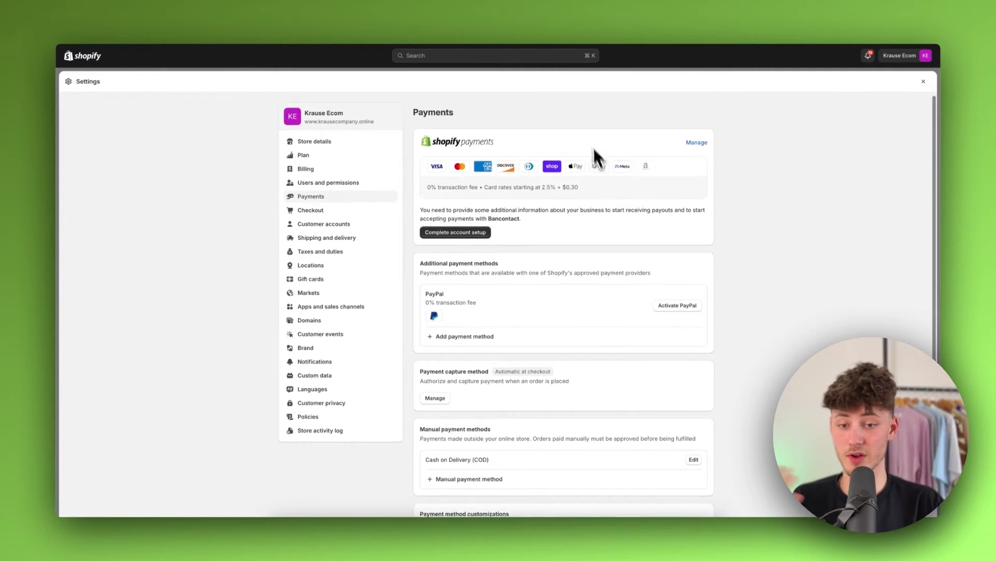
pyautogui.scroll(-3, 602, 171)
pyautogui.scroll(3, 611, 188)
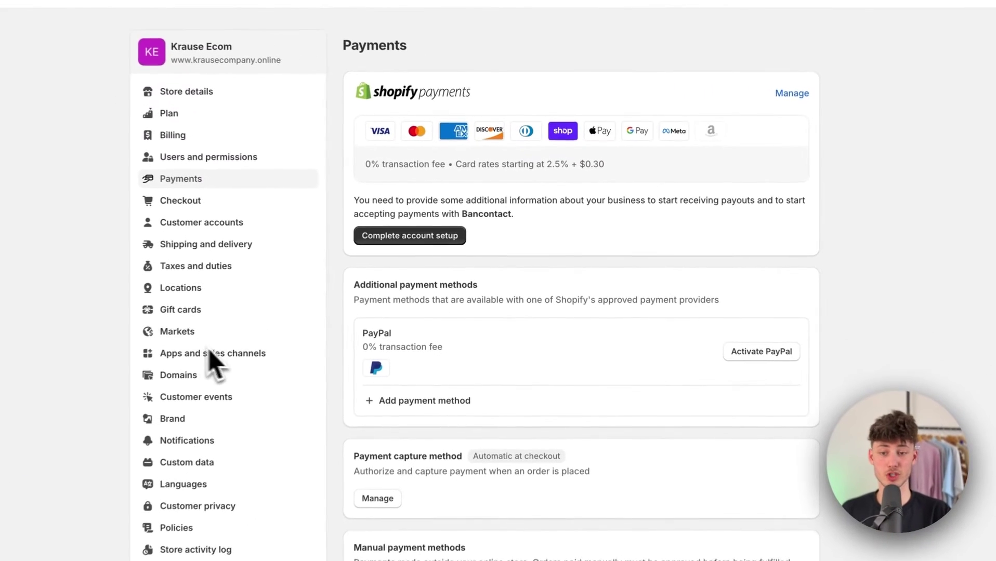
# - Open Markets and look at the United States market's details twice
pyautogui.click(166, 335)
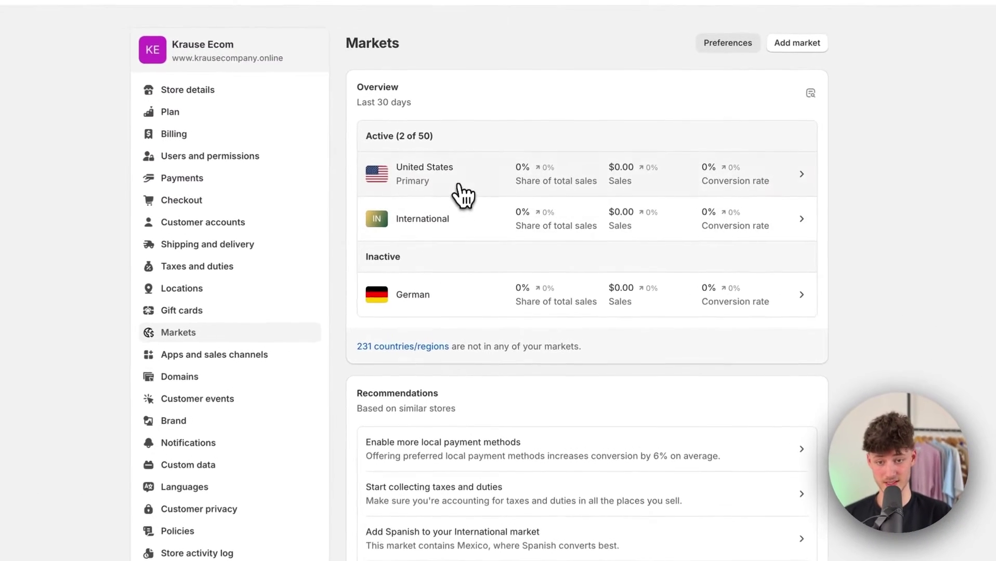
pyautogui.click(471, 202)
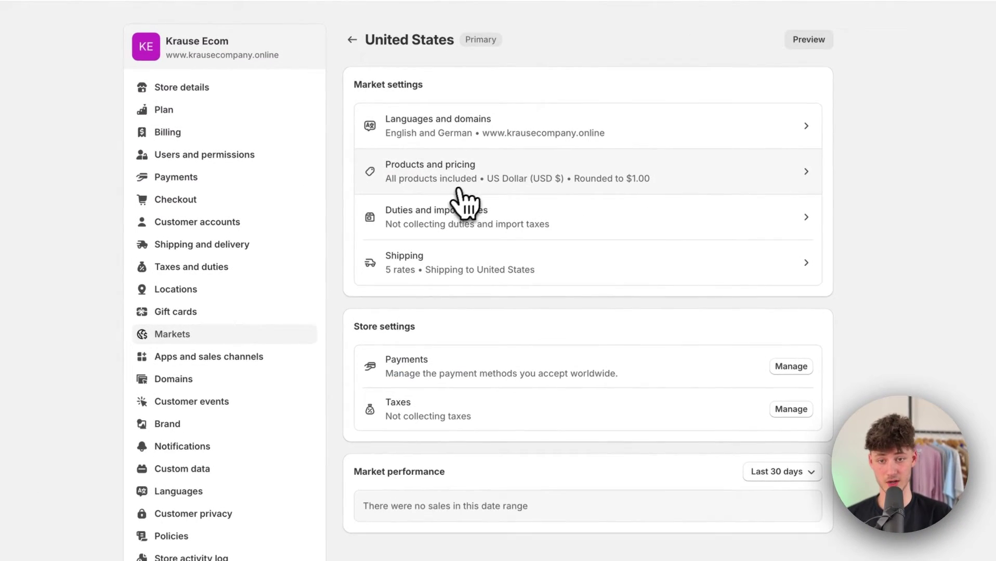
pyautogui.click(351, 40)
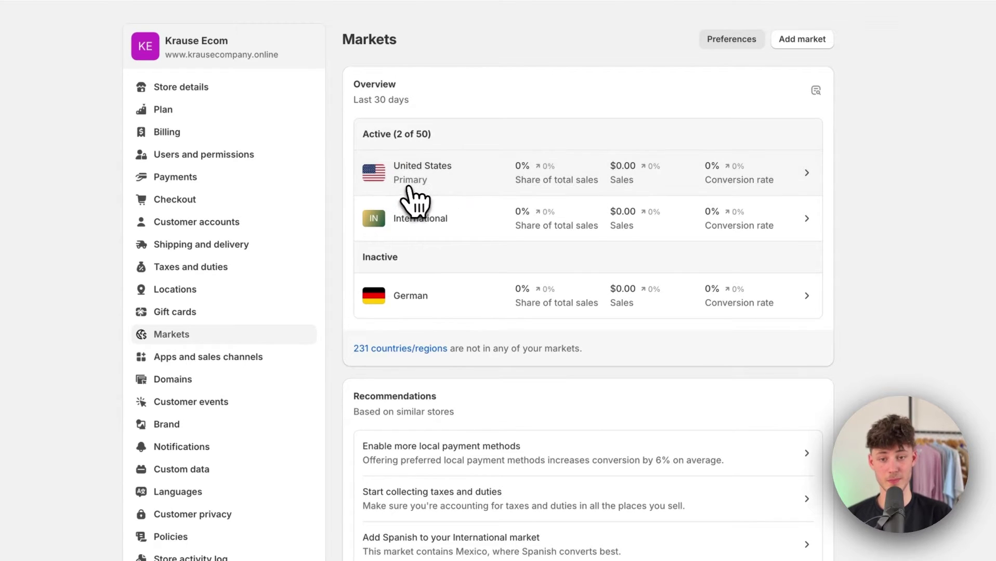
pyautogui.click(443, 178)
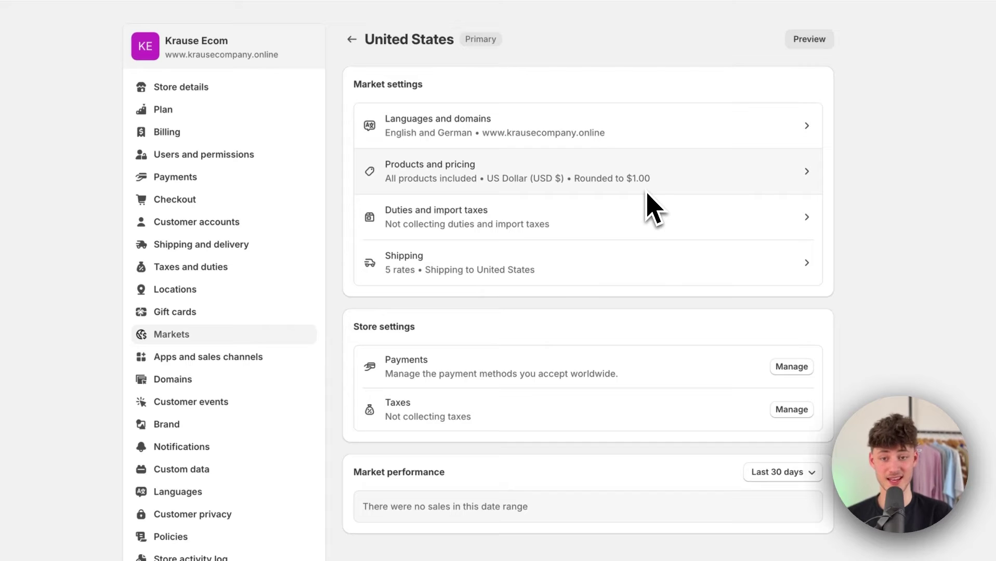
pyautogui.click(352, 39)
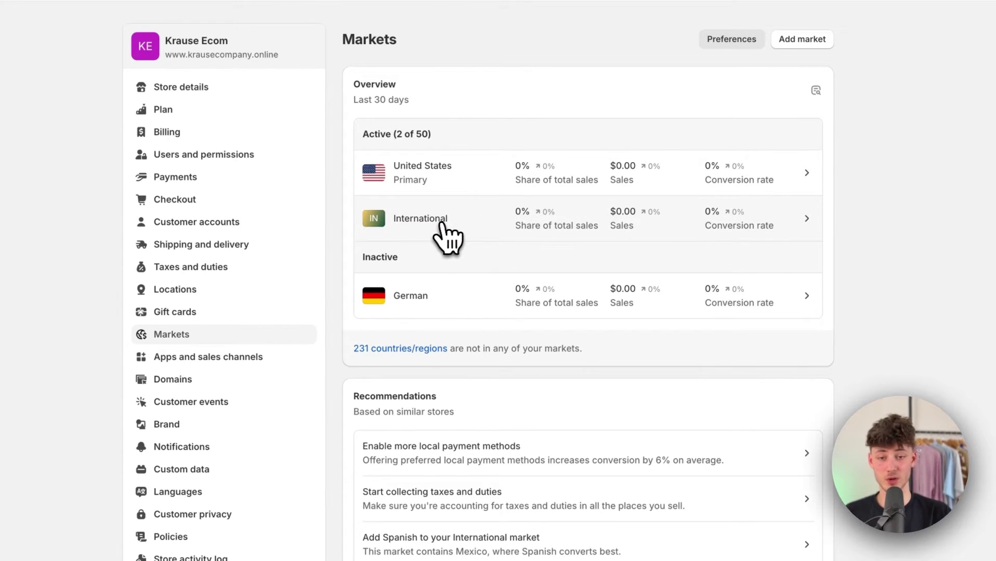
# - Check the International market's status options, then go back to the markets list
pyautogui.click(472, 229)
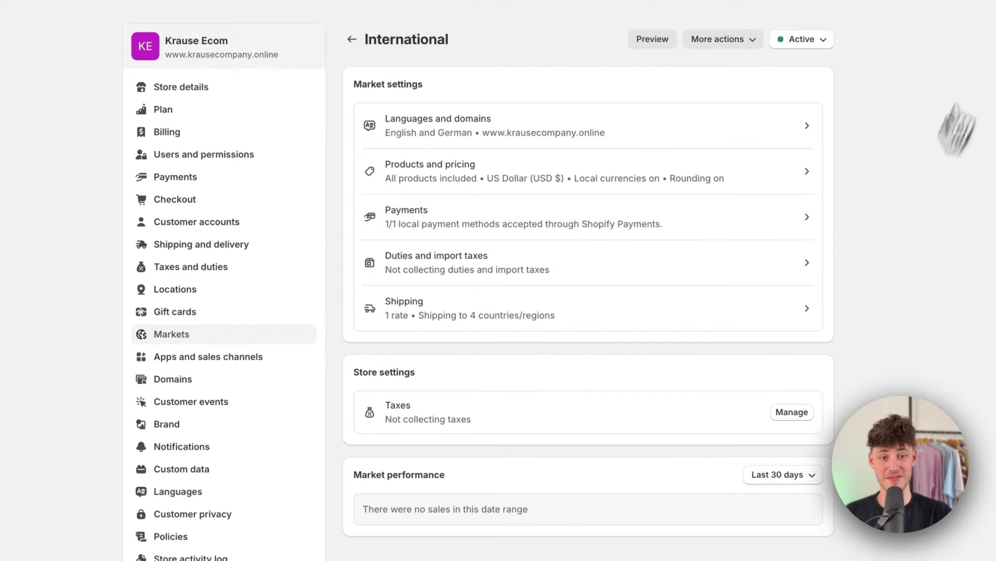
pyautogui.click(819, 41)
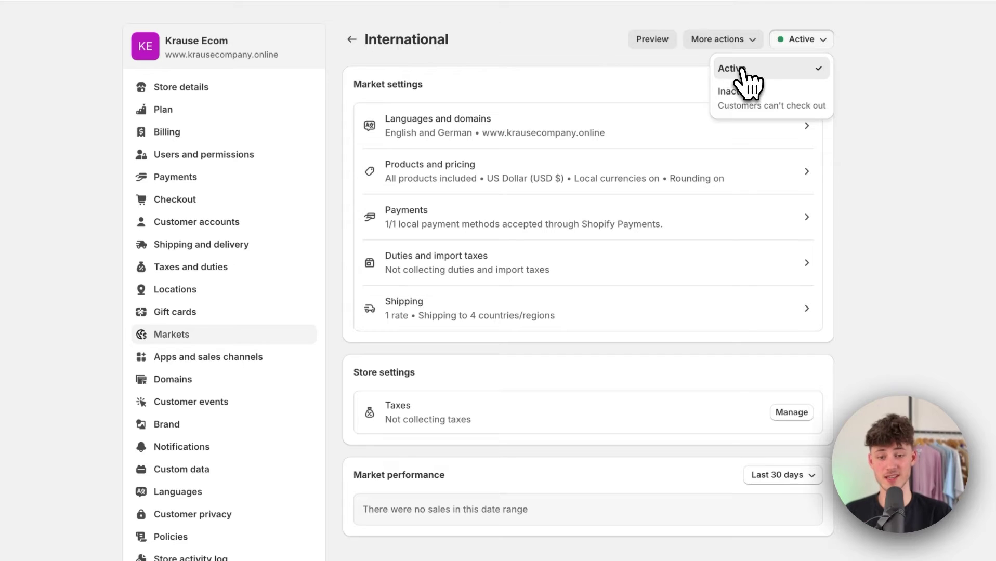
pyautogui.click(455, 56)
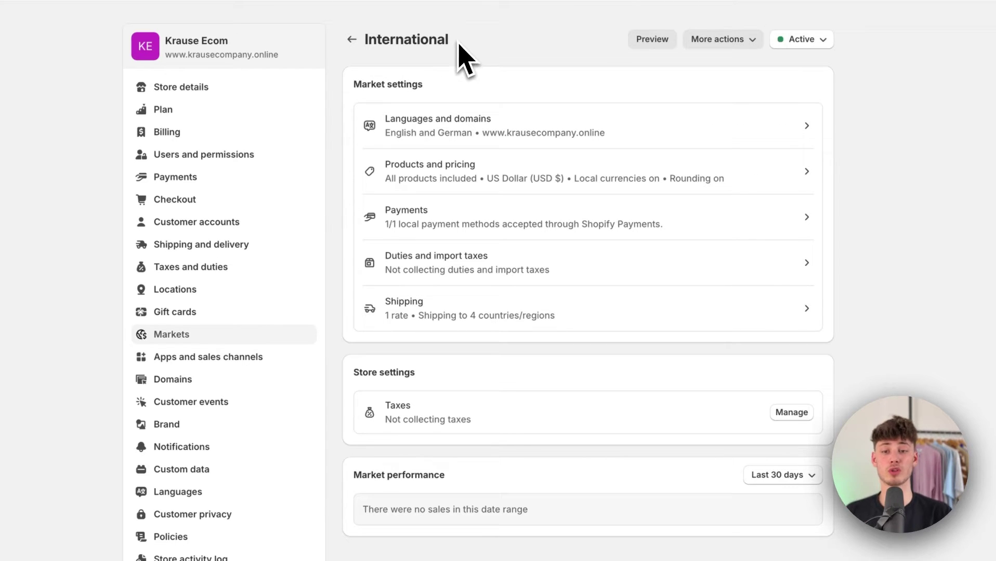
pyautogui.click(352, 39)
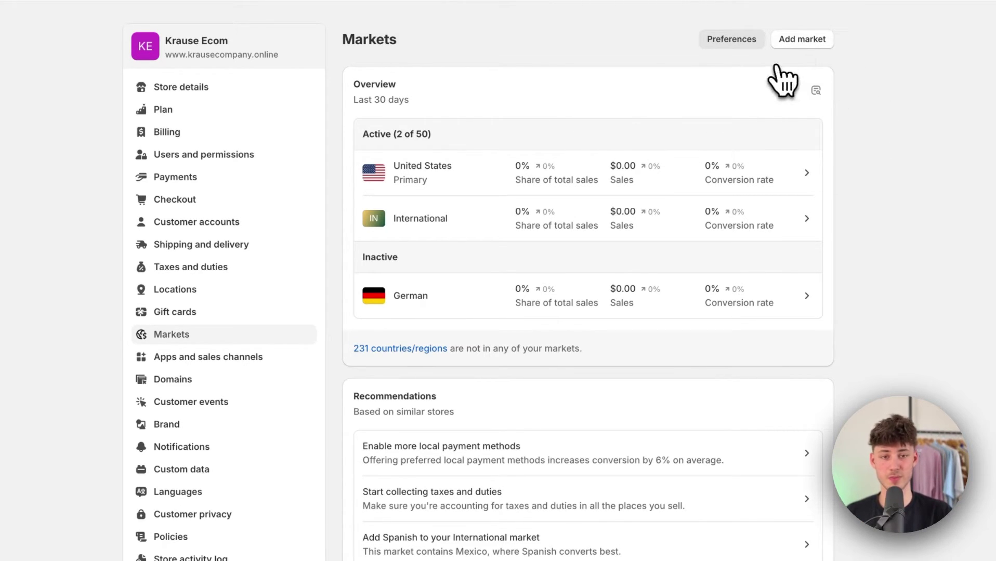
# - Create a new market named Asia containing Japan and South Korea
pyautogui.click(809, 42)
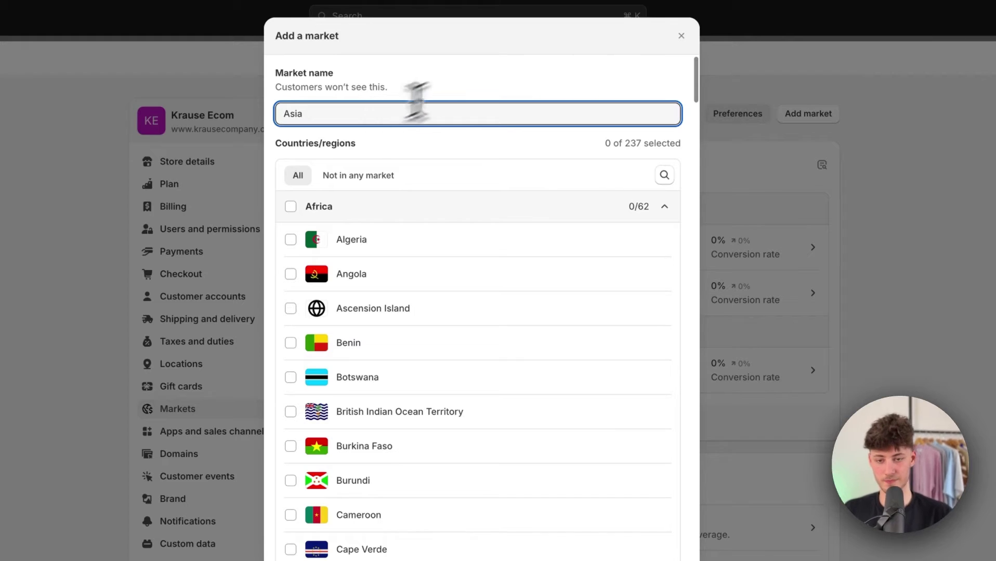
pyautogui.scroll(-5, 518, 362)
pyautogui.scroll(5, 518, 362)
pyautogui.click(664, 176)
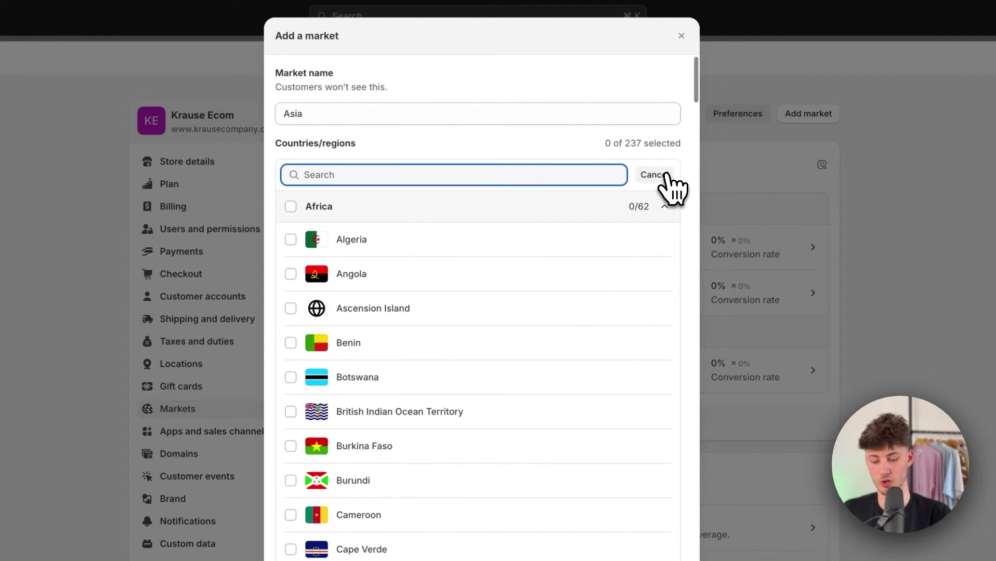
pyautogui.write('japan')
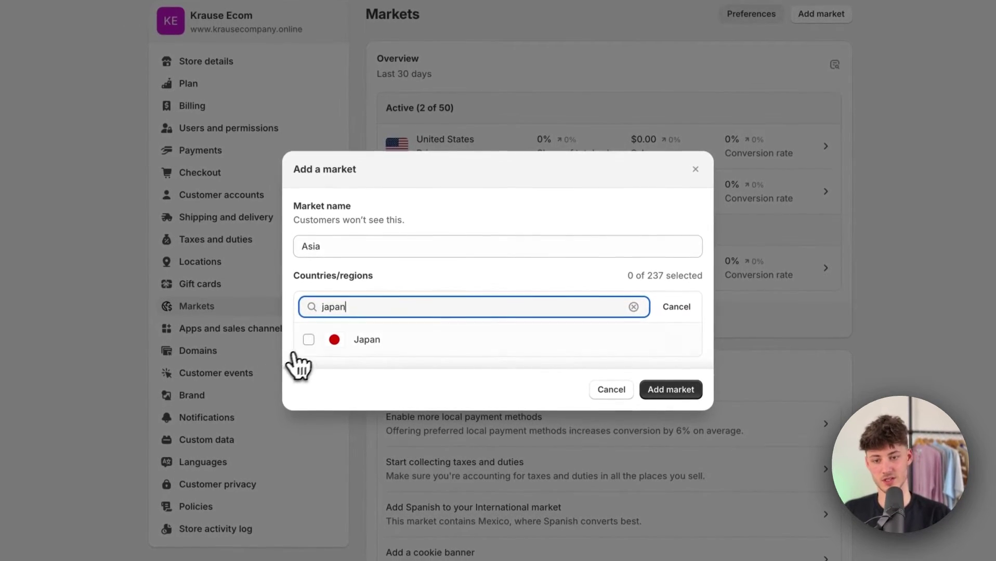
pyautogui.click(308, 339)
pyautogui.tripleClick(444, 306)
pyautogui.write('South')
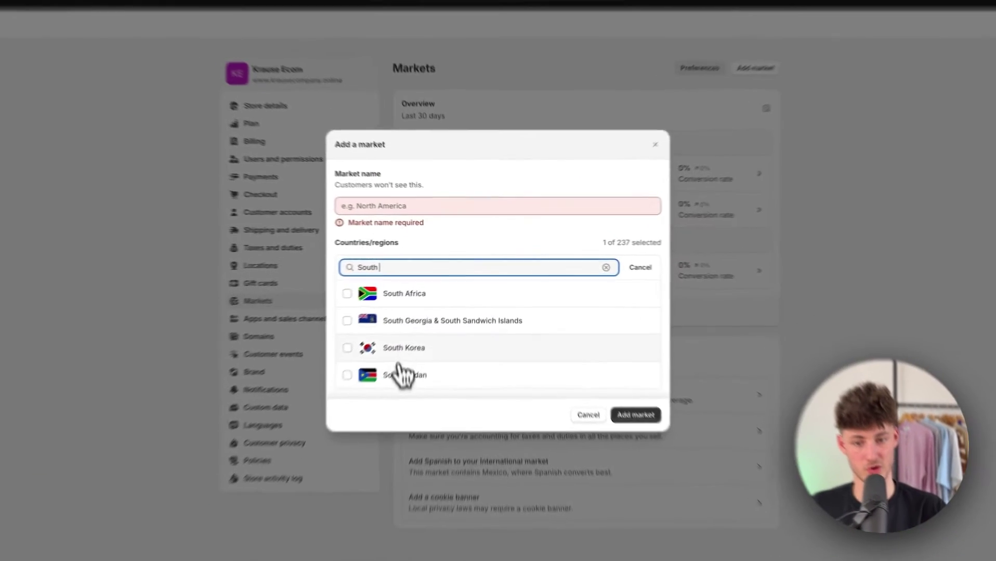
pyautogui.click(382, 362)
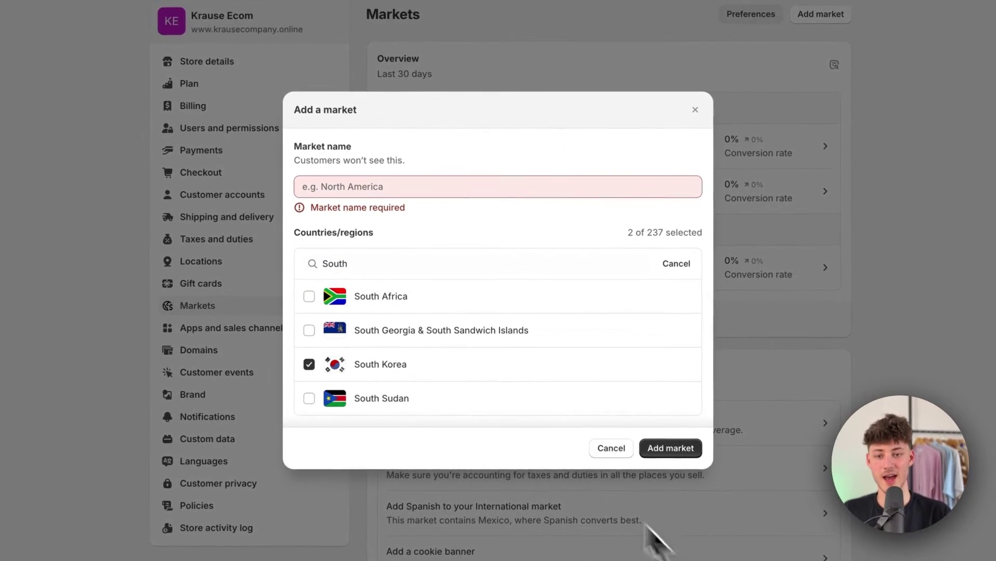
pyautogui.click(392, 189)
pyautogui.write('Asia')
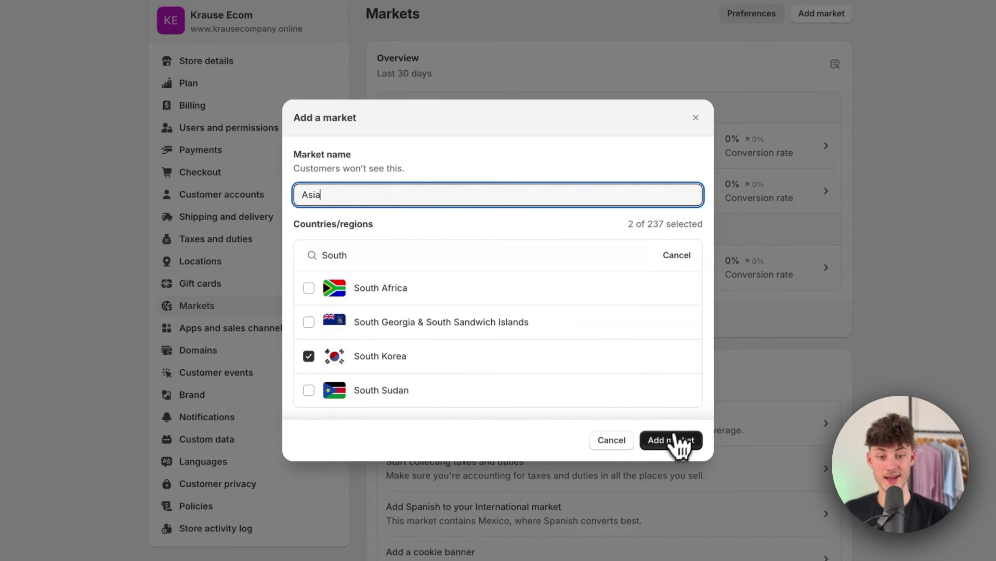
pyautogui.click(671, 440)
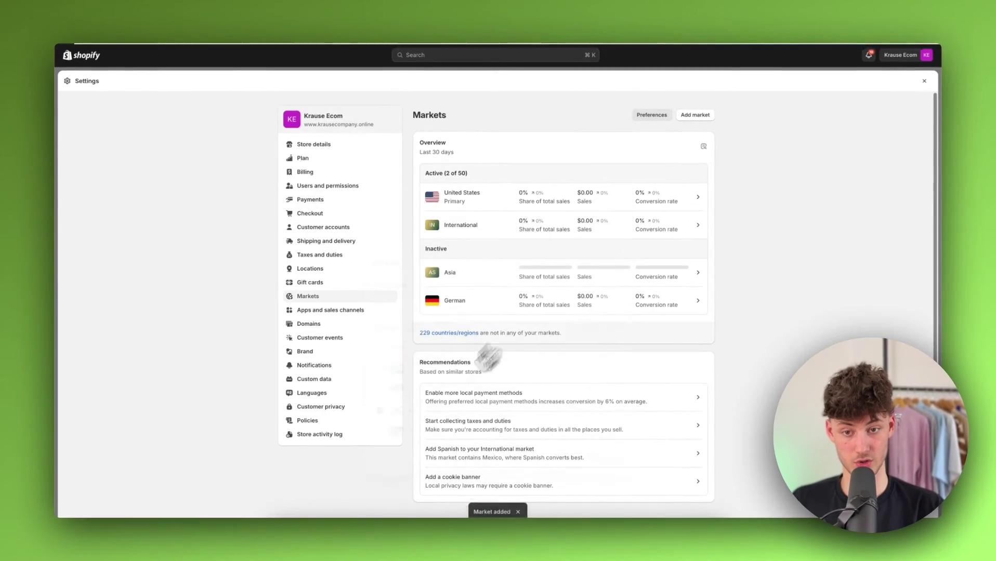
# - Check the Asia market's status, note the missing shipping rates notice, and open shipping settings
pyautogui.click(576, 274)
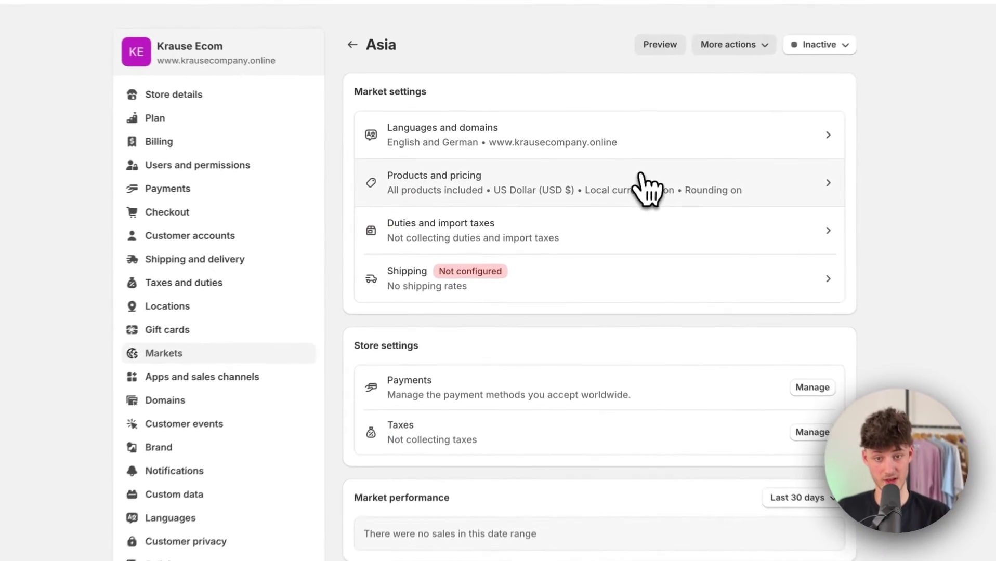
pyautogui.click(829, 44)
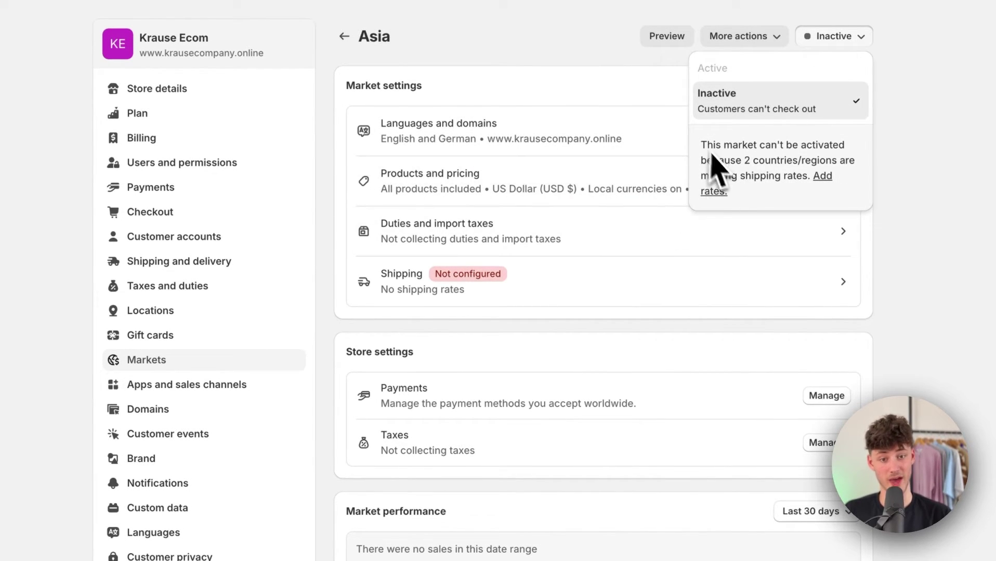
pyautogui.moveTo(699, 146); pyautogui.dragTo(780, 203)
pyautogui.click(762, 176)
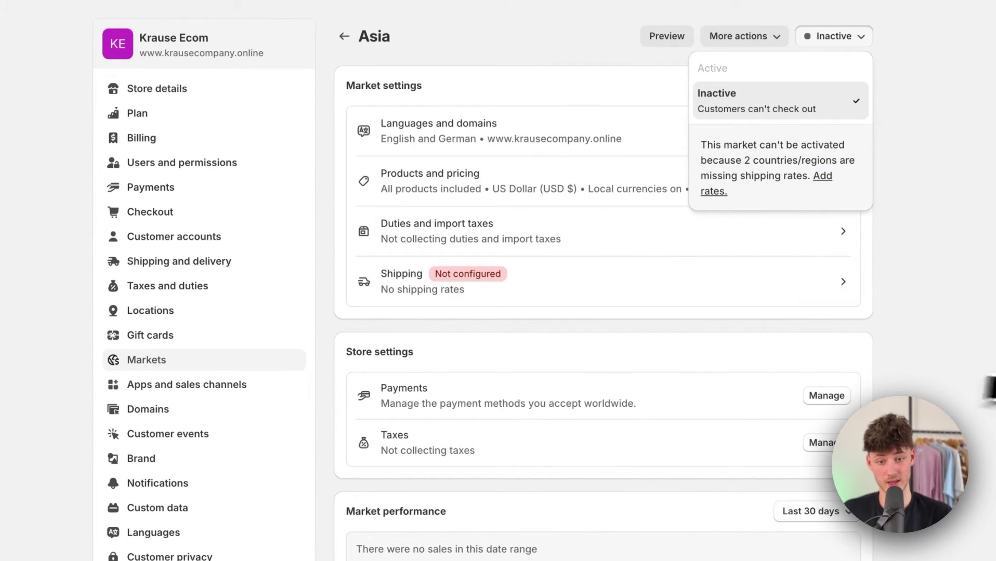
pyautogui.click(629, 349)
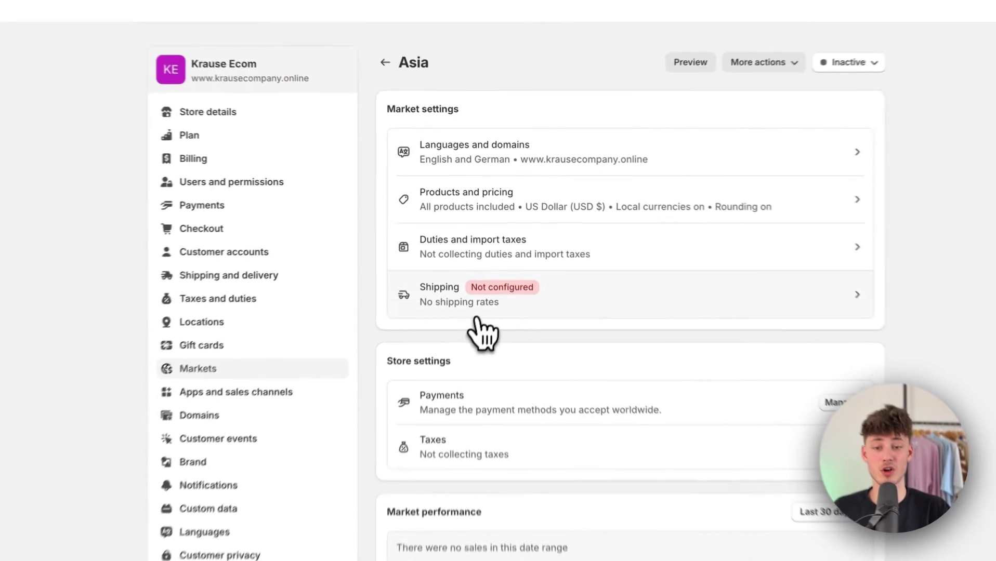
pyautogui.click(543, 259)
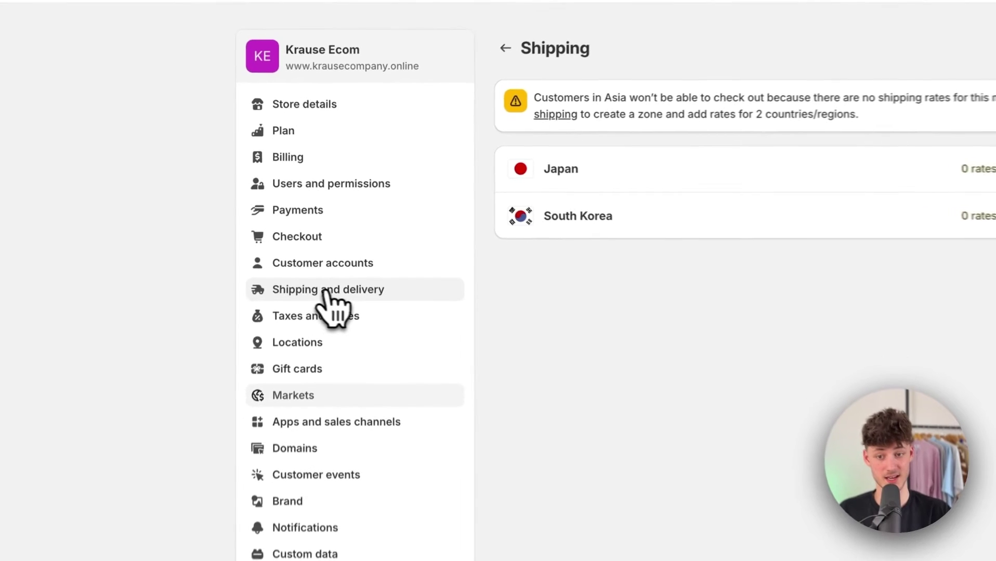
pyautogui.click(325, 241)
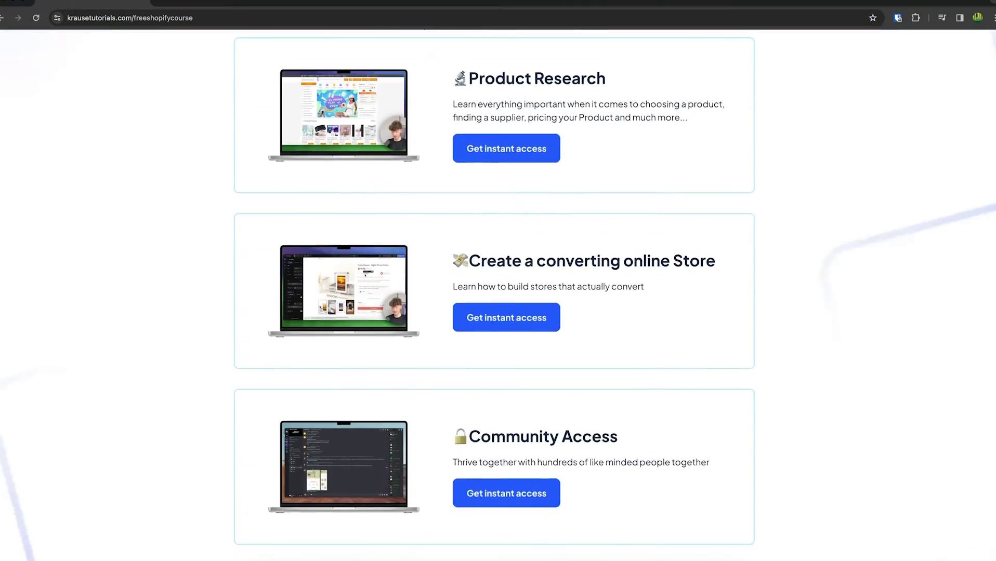
pyautogui.scroll(-3, 498, 290)
pyautogui.scroll(10, 494, 146)
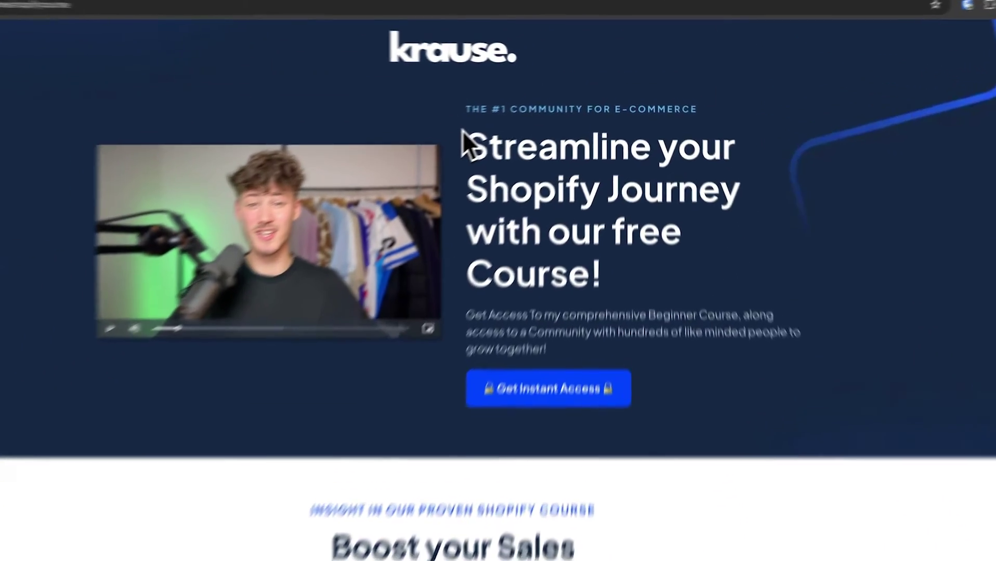
pyautogui.moveTo(464, 143); pyautogui.dragTo(629, 280)
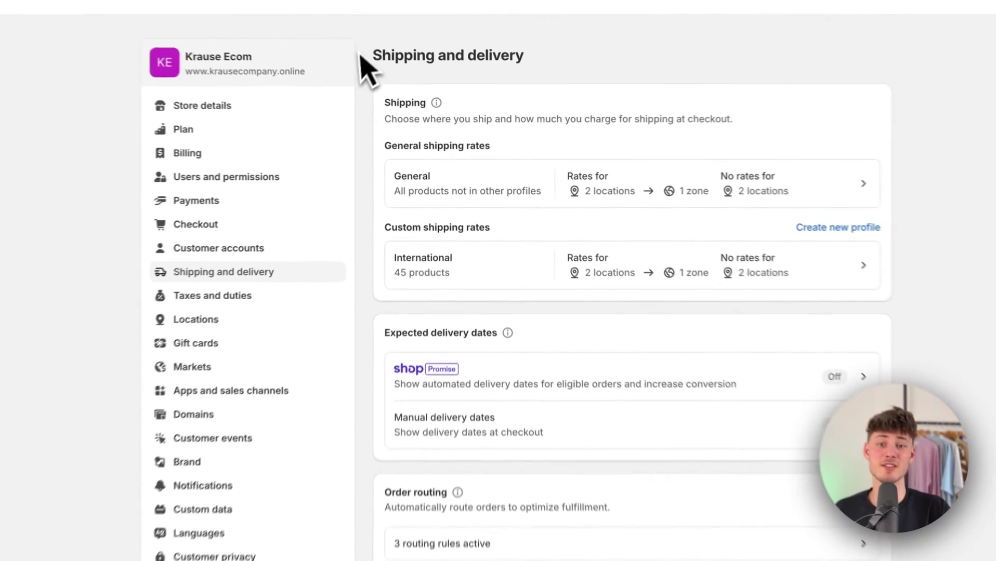
pyautogui.moveTo(366, 67); pyautogui.dragTo(823, 108)
pyautogui.click(804, 88)
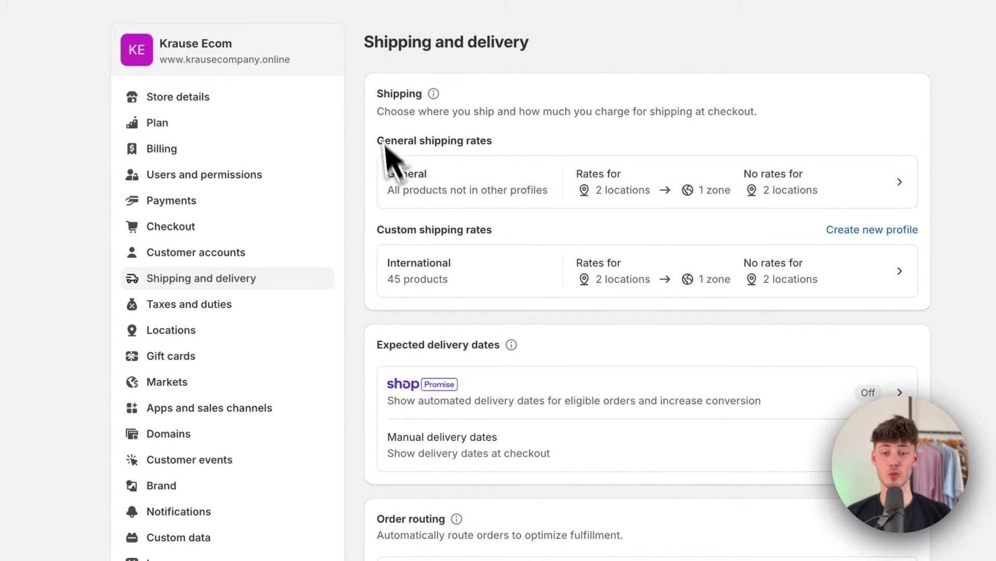
pyautogui.moveTo(374, 140); pyautogui.dragTo(485, 143)
pyautogui.click(537, 156)
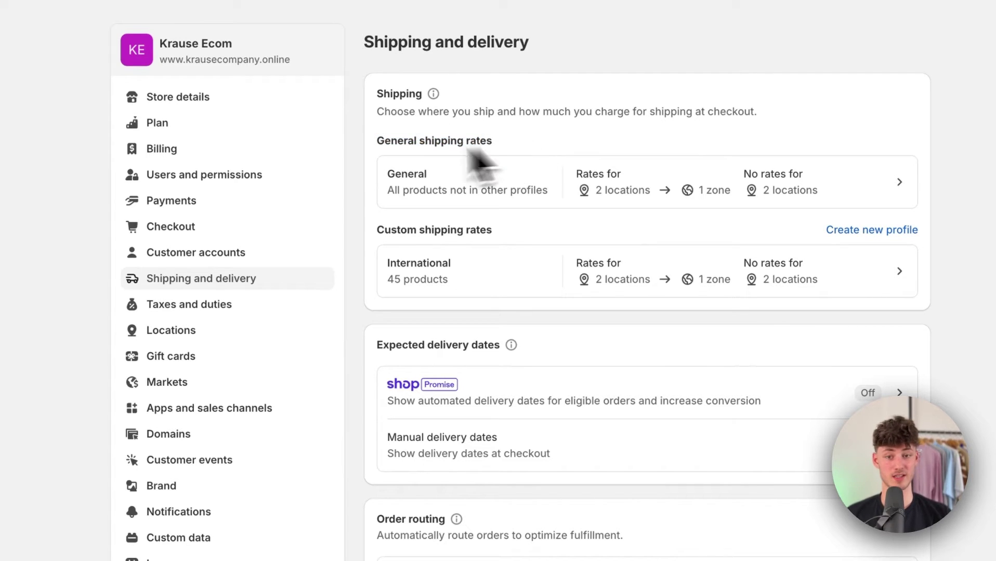
pyautogui.moveTo(376, 140); pyautogui.dragTo(514, 167)
pyautogui.click(562, 147)
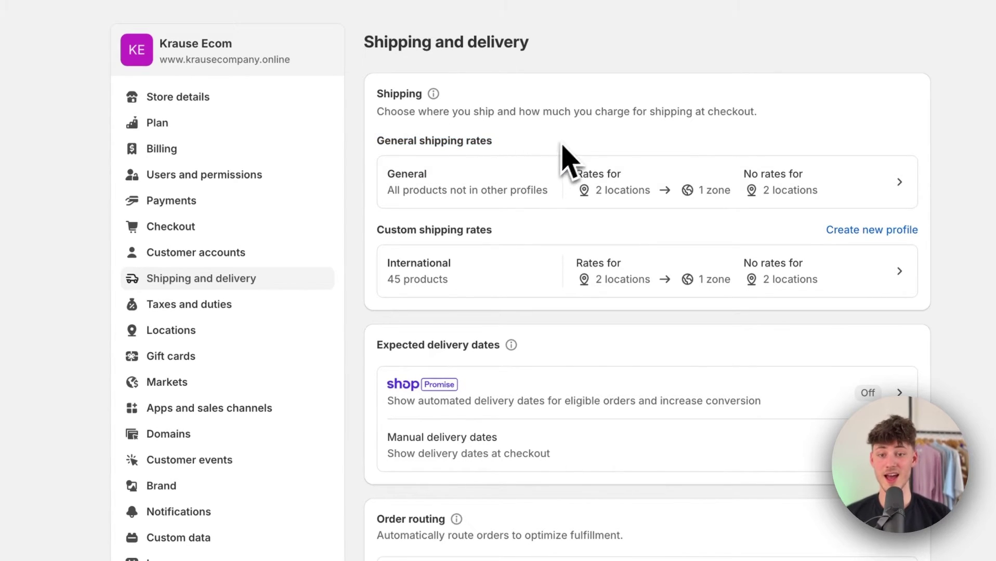
pyautogui.moveTo(389, 237); pyautogui.dragTo(491, 231)
pyautogui.click(524, 233)
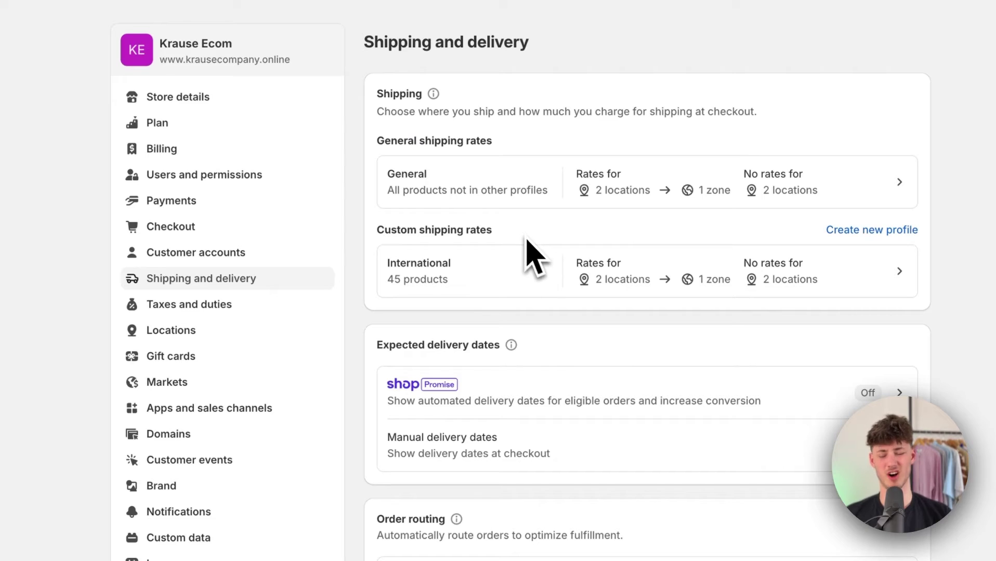
pyautogui.moveTo(416, 230); pyautogui.dragTo(491, 231)
pyautogui.click(512, 239)
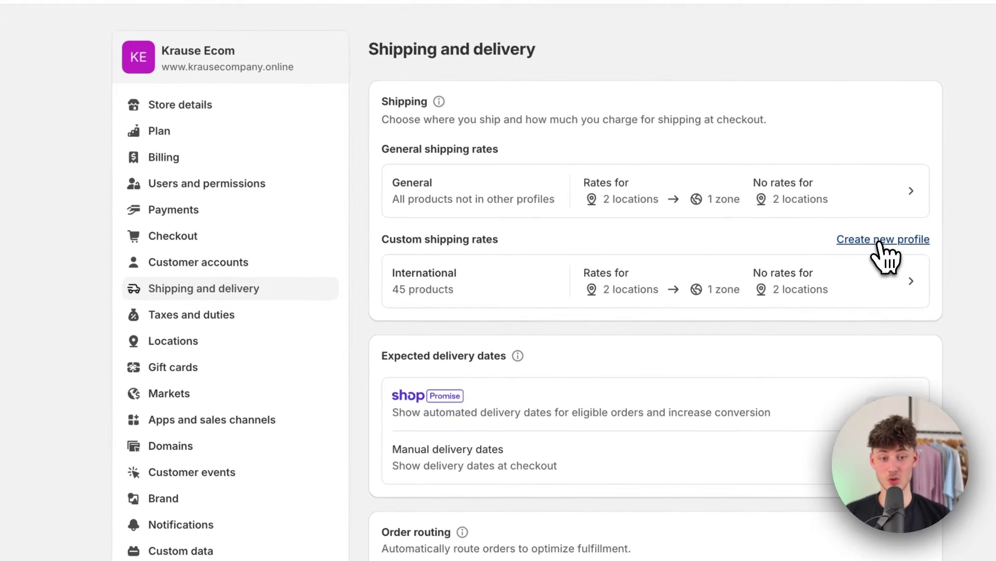
# - Create a custom shipping profile with the first product, Beauty Saver, Couch and Hoodie
pyautogui.click(886, 240)
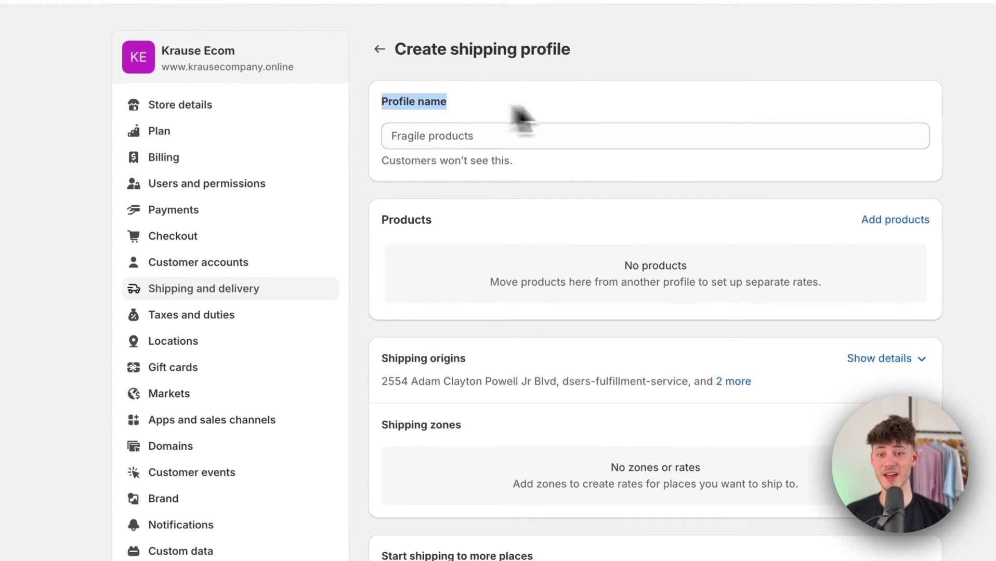
pyautogui.click(483, 136)
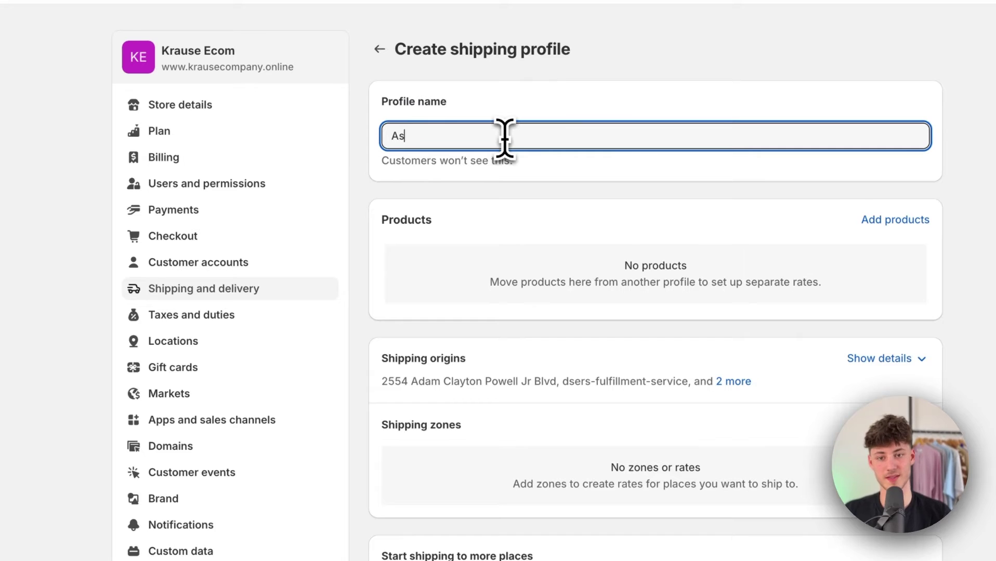
pyautogui.click(895, 219)
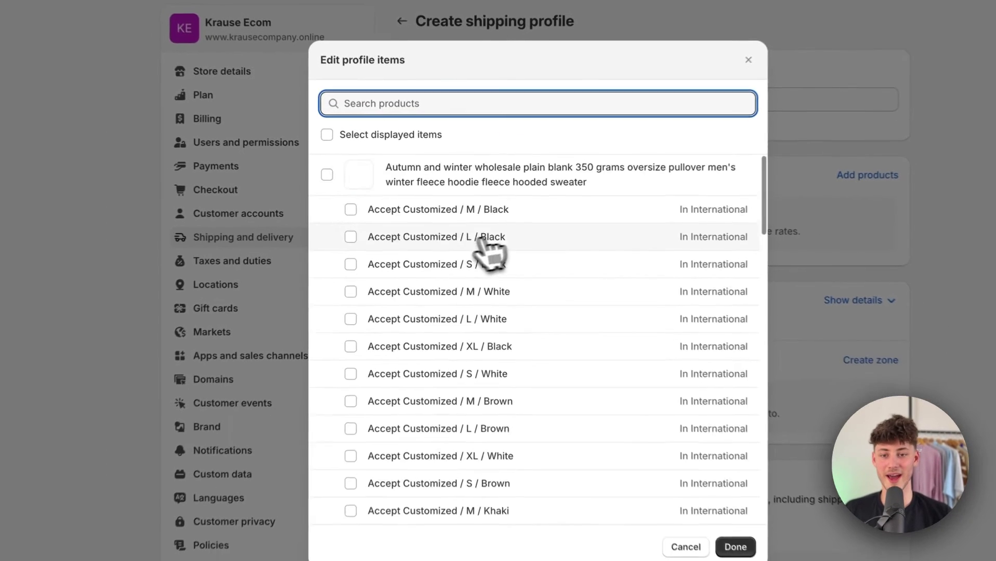
pyautogui.click(363, 155)
pyautogui.scroll(-15, 545, 327)
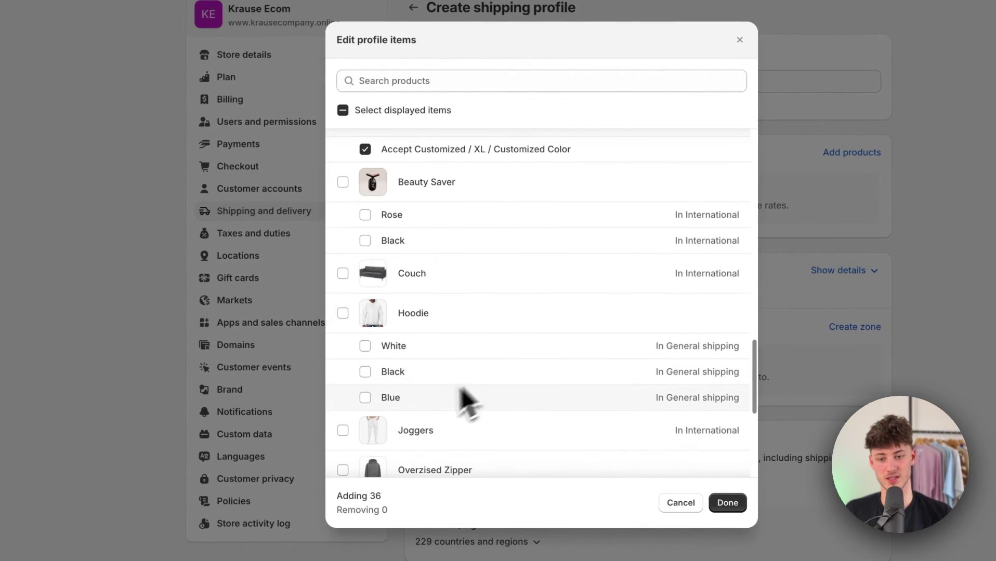
pyautogui.click(343, 182)
pyautogui.click(343, 274)
pyautogui.click(343, 313)
pyautogui.scroll(-5, 398, 343)
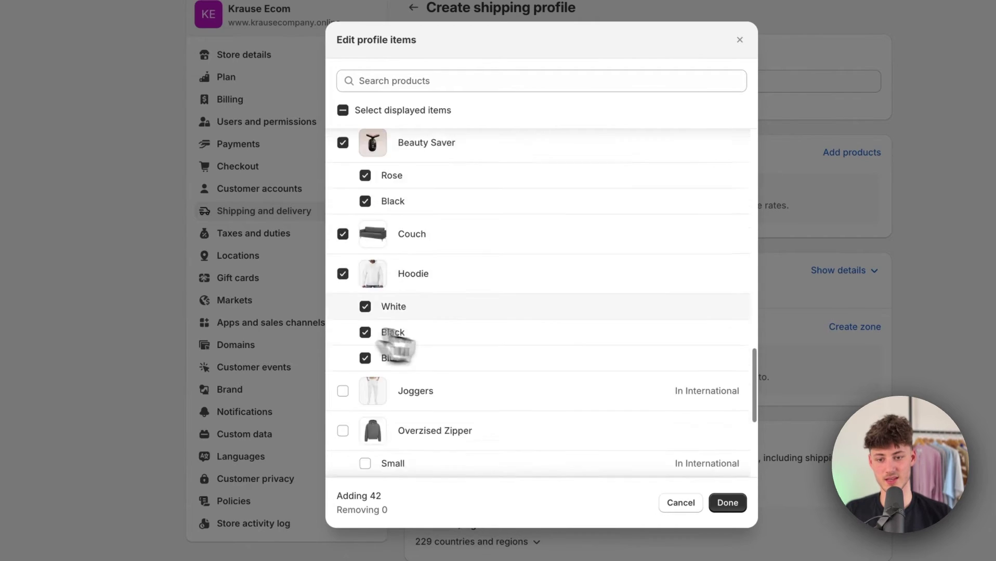
pyautogui.click(735, 503)
# - Add an Asia shipping zone with Japan and South Korea
pyautogui.scroll(-2, 644, 377)
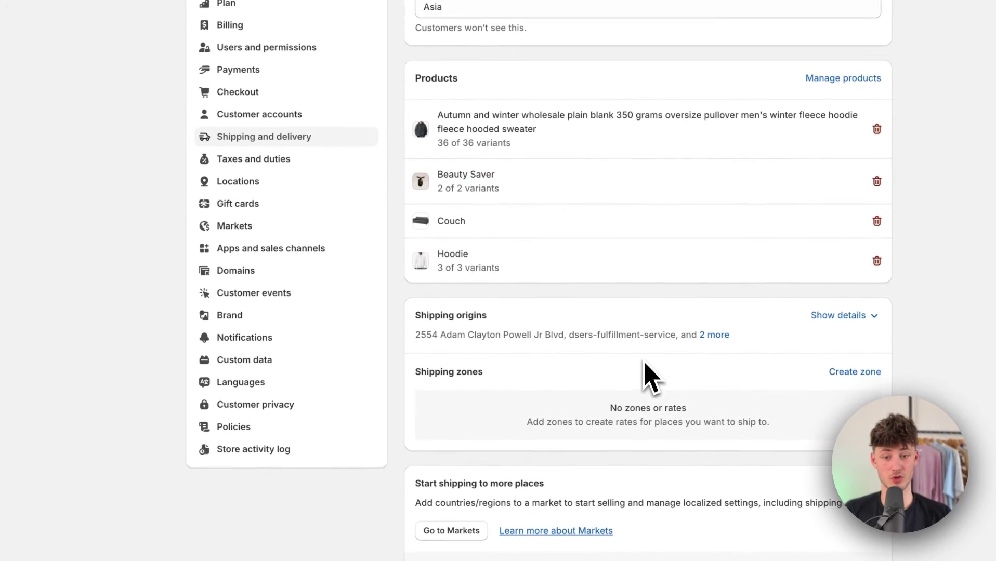
pyautogui.scroll(-1, 647, 366)
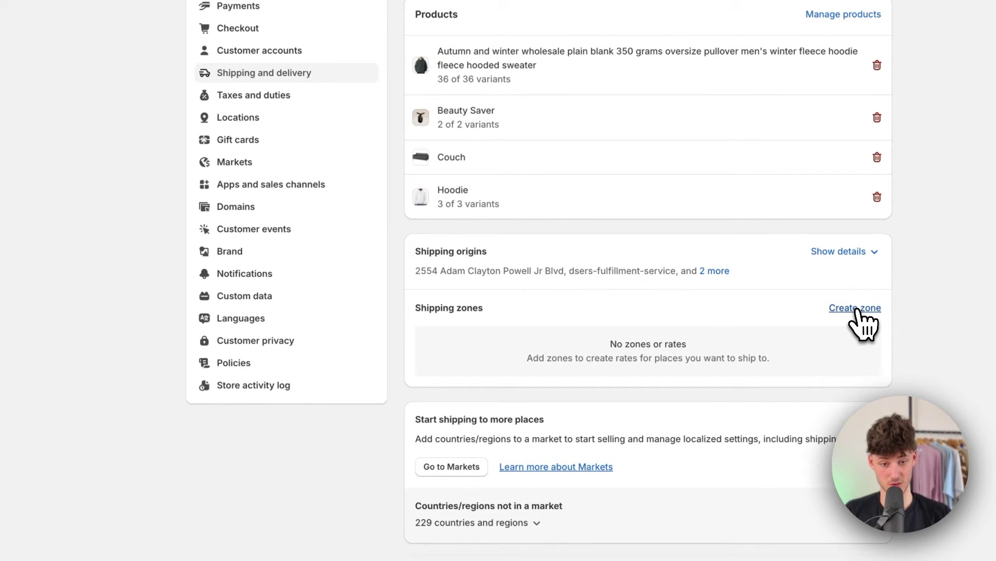
pyautogui.click(856, 309)
pyautogui.scroll(-1, 437, 301)
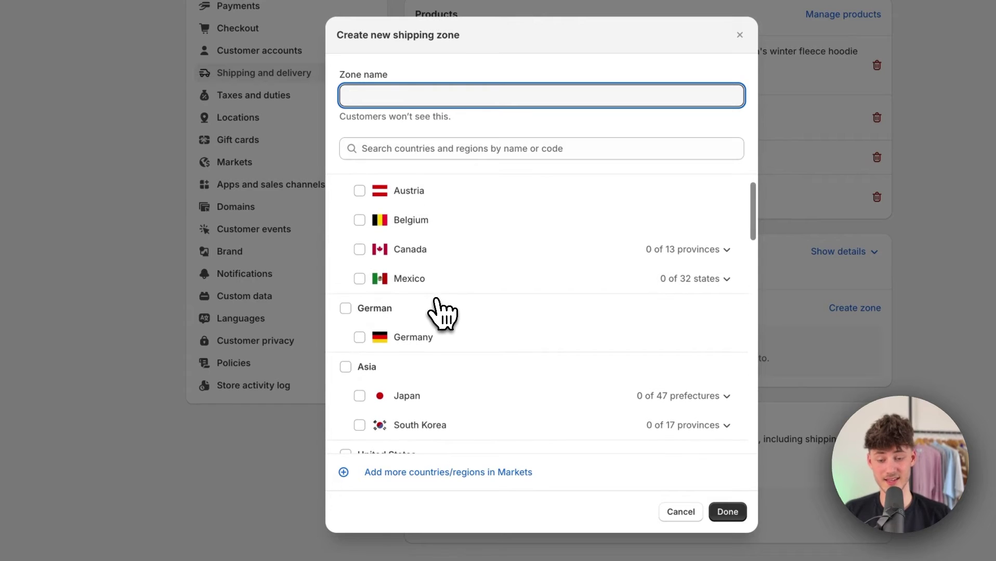
pyautogui.scroll(-1, 439, 355)
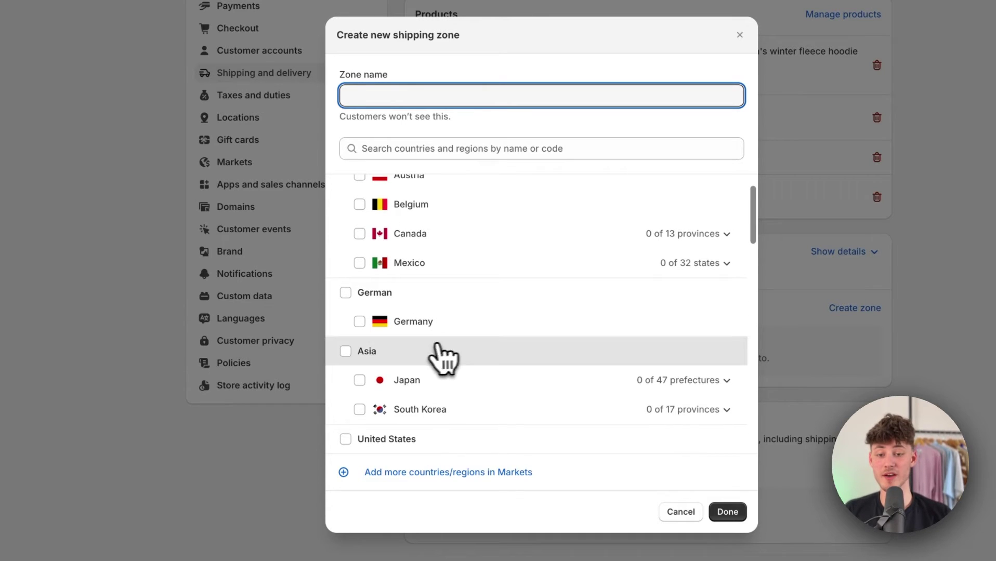
pyautogui.click(349, 359)
pyautogui.click(727, 512)
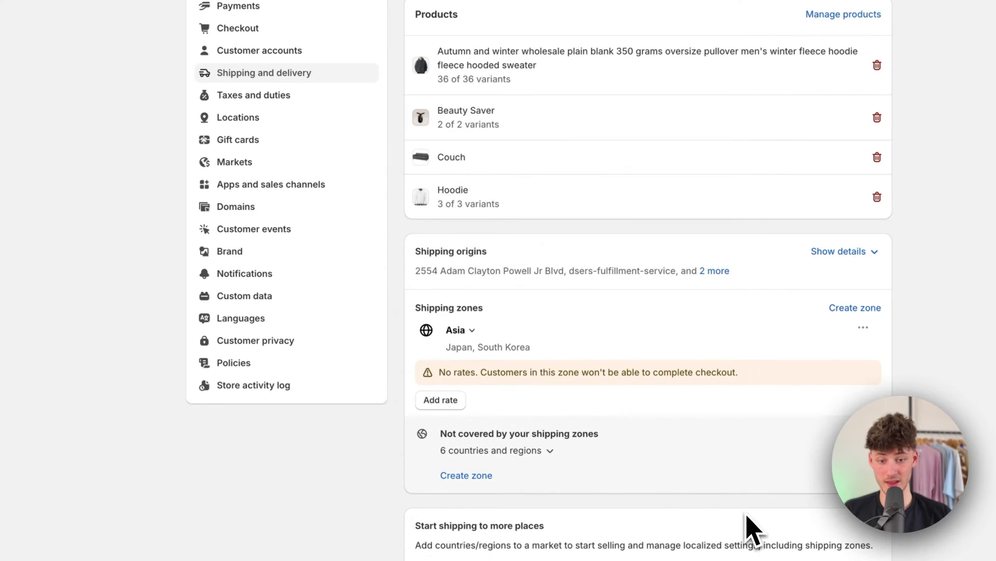
# - Highlight the warning that the Asia zone has no rates at checkout
pyautogui.scroll(-2, 656, 462)
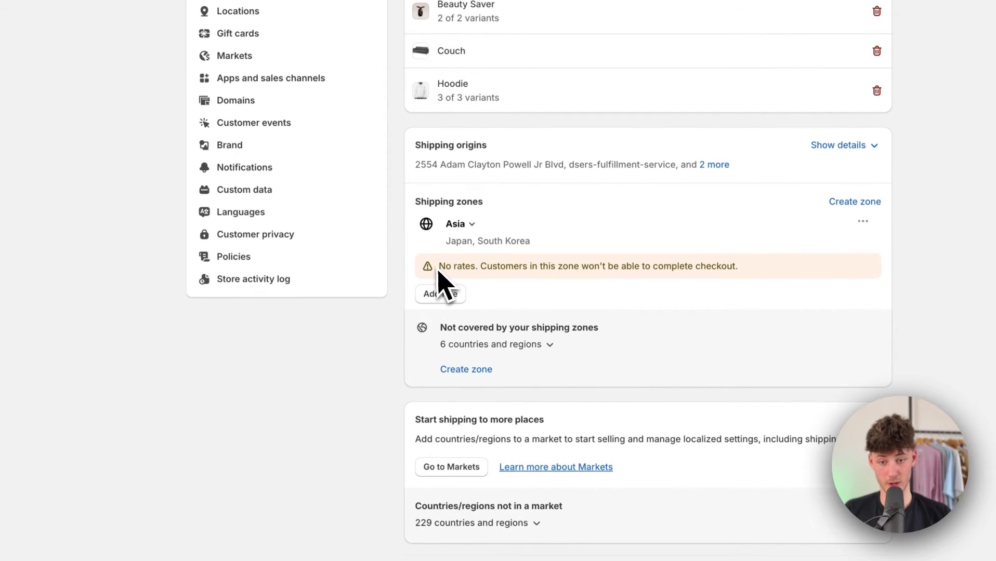
pyautogui.moveTo(438, 271); pyautogui.dragTo(741, 269)
pyautogui.click(764, 275)
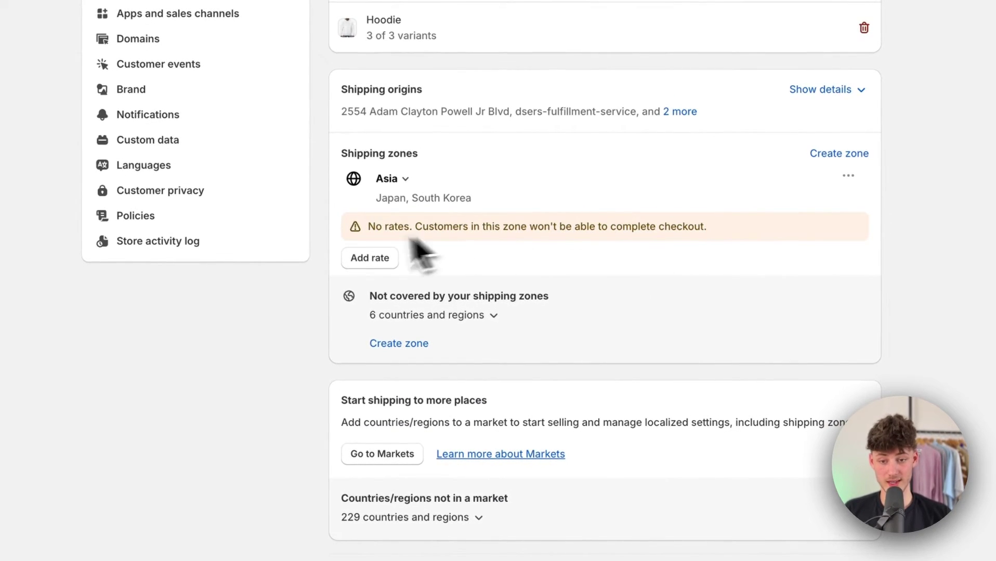
pyautogui.moveTo(367, 229); pyautogui.dragTo(724, 251)
pyautogui.click(727, 252)
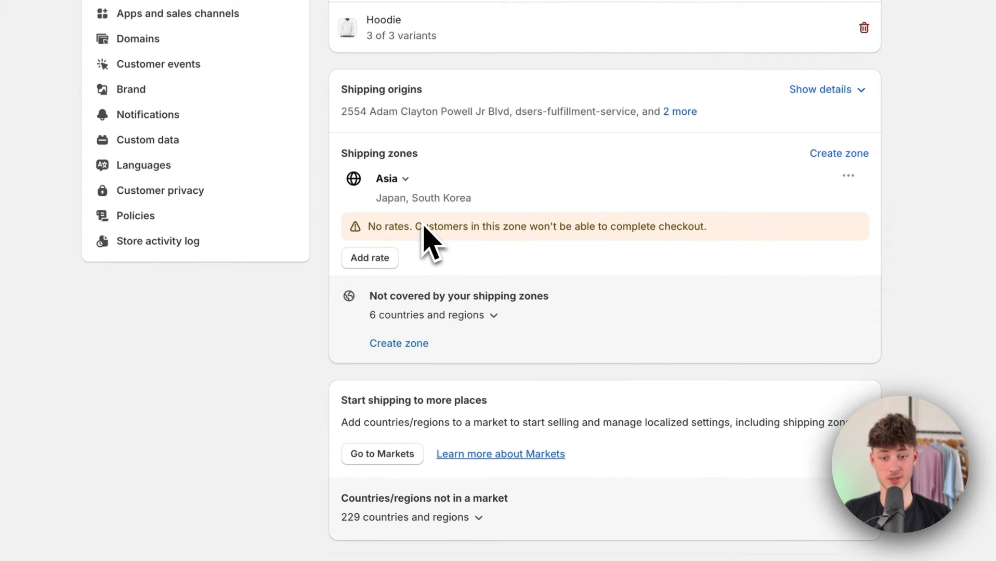
# - Start an Asia rate, briefly try UPS and DHL Express carrier rates, then return to flat rate
pyautogui.click(371, 260)
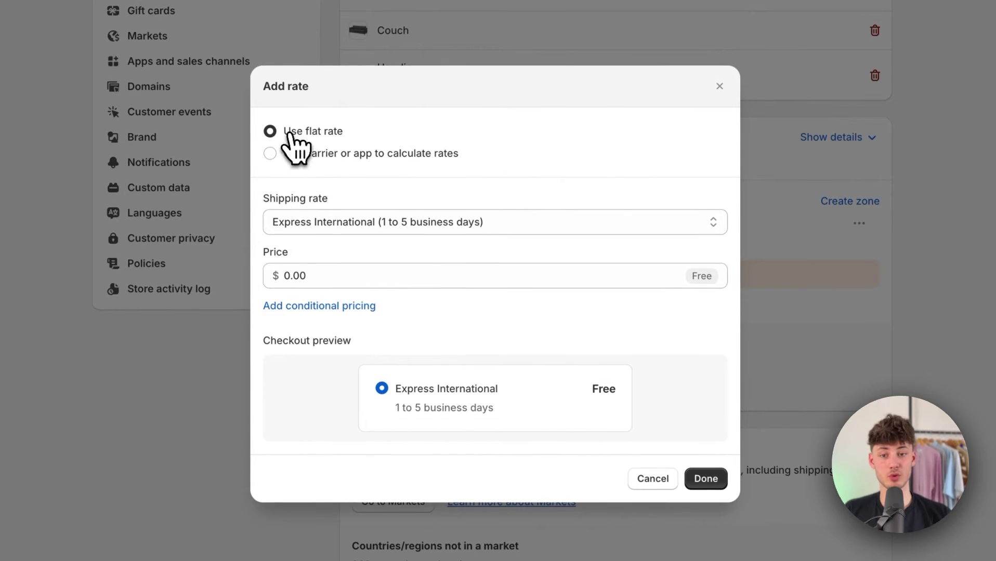
pyautogui.moveTo(286, 132); pyautogui.dragTo(389, 151)
pyautogui.click(300, 151)
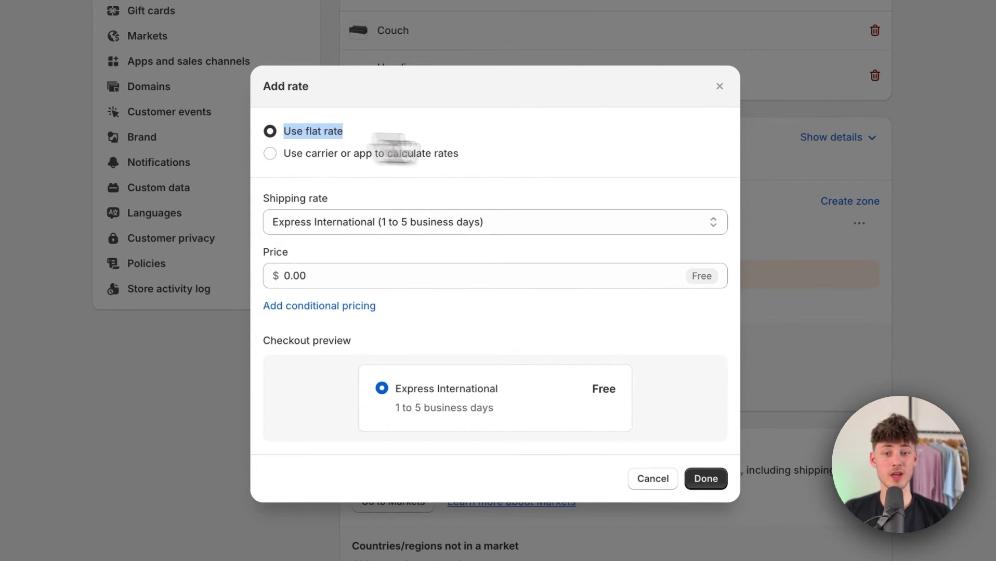
pyautogui.click(471, 153)
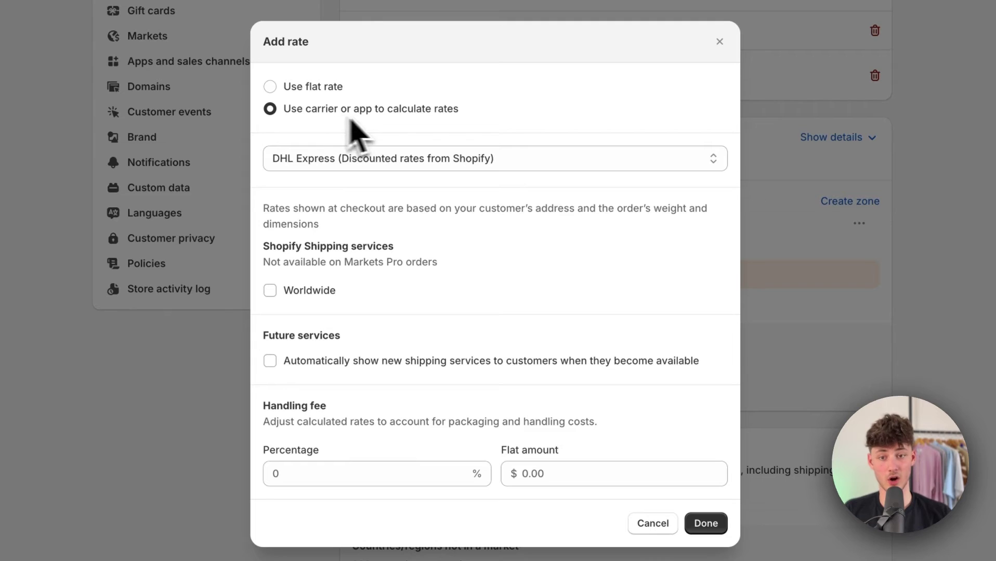
pyautogui.click(555, 159)
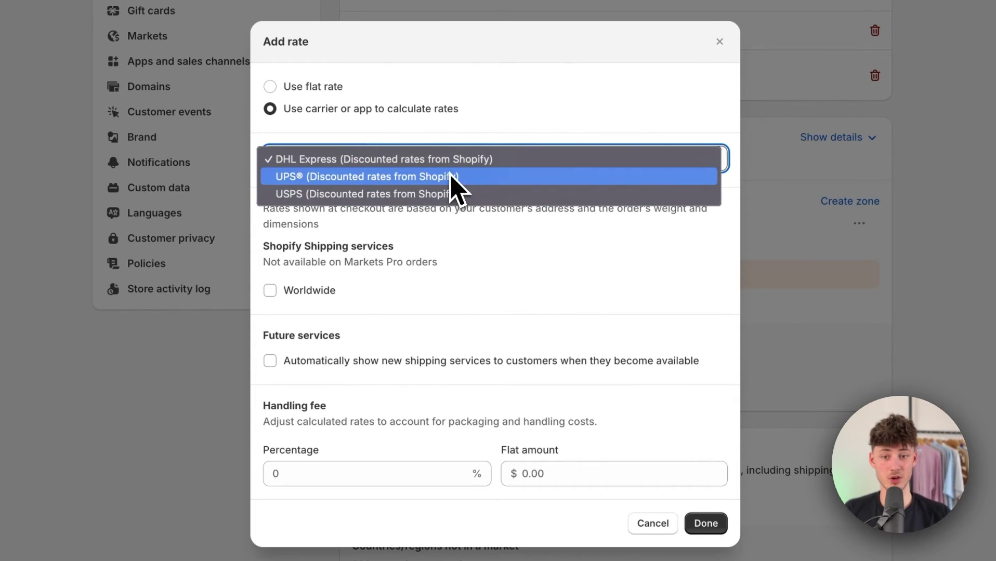
pyautogui.click(451, 177)
pyautogui.click(452, 112)
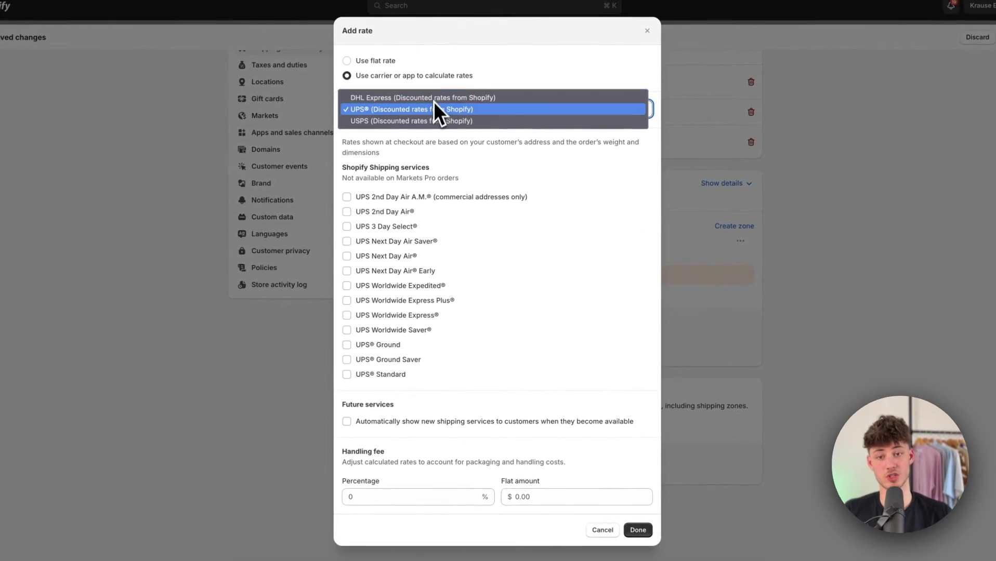
pyautogui.click(435, 104)
pyautogui.click(426, 109)
pyautogui.click(415, 99)
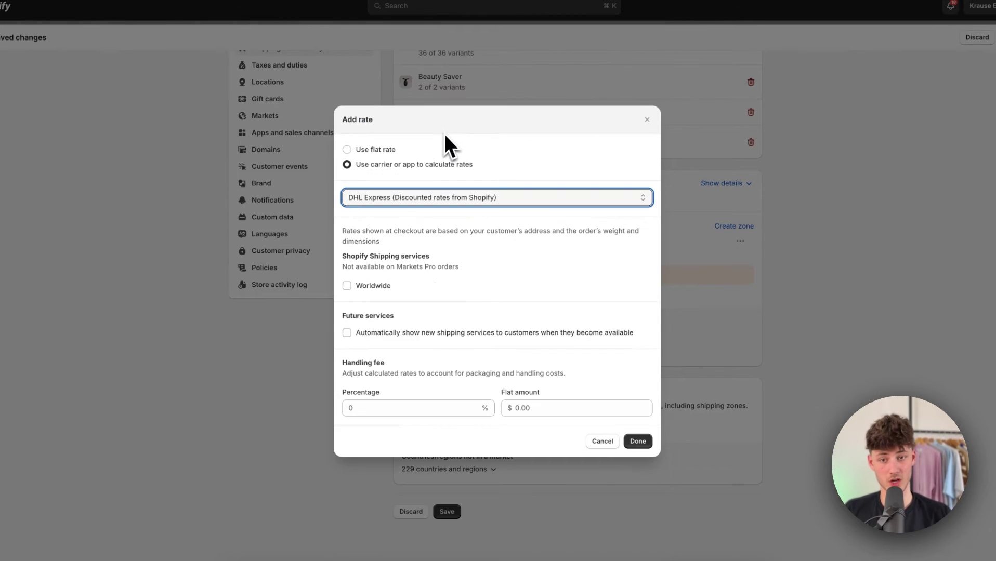
pyautogui.click(429, 198)
pyautogui.click(383, 161)
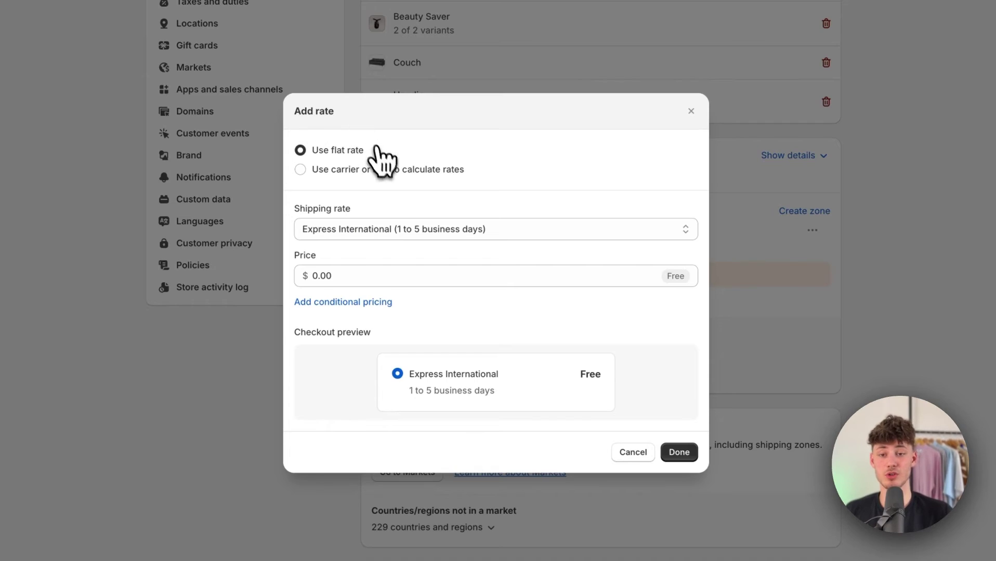
# - Choose Standard International (6 to 12 business days) at $10.00 and add the rate
pyautogui.click(466, 160)
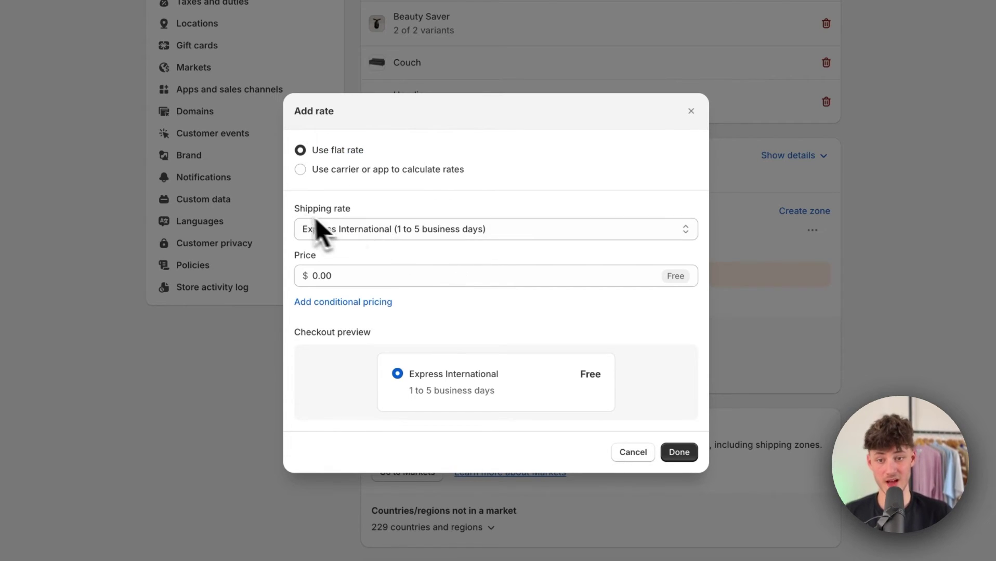
pyautogui.moveTo(318, 229); pyautogui.dragTo(380, 222)
pyautogui.click(382, 235)
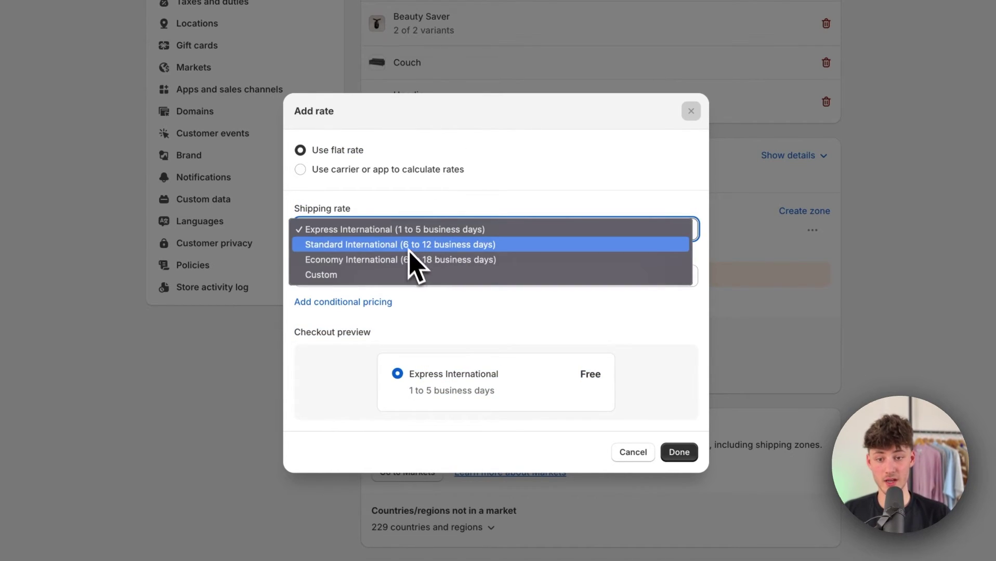
pyautogui.click(387, 247)
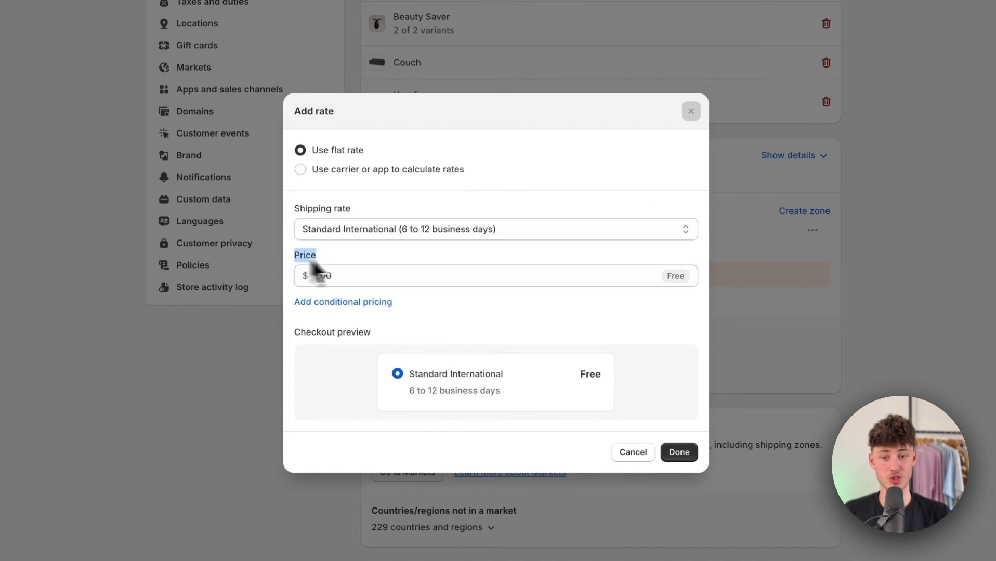
pyautogui.click(391, 278)
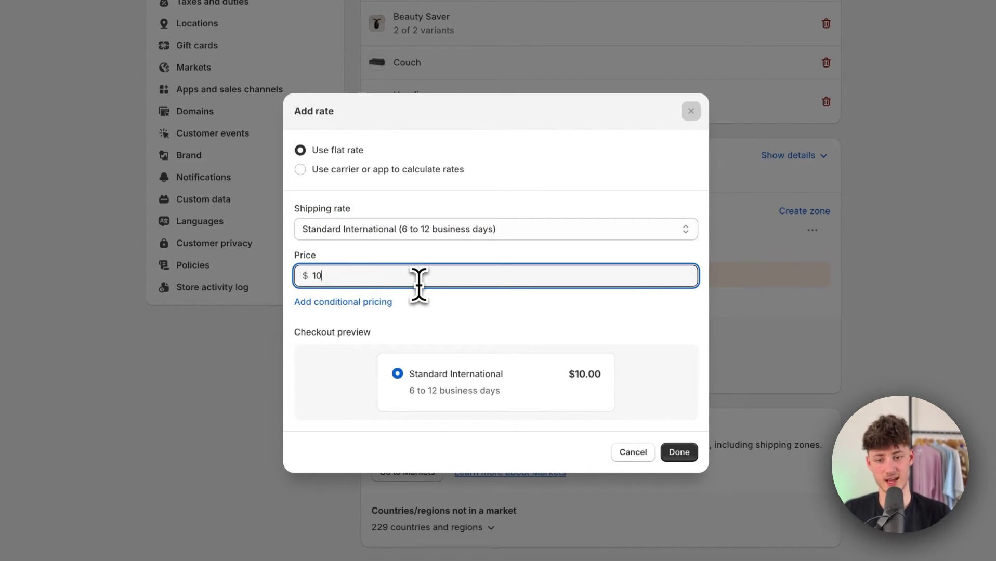
pyautogui.click(598, 252)
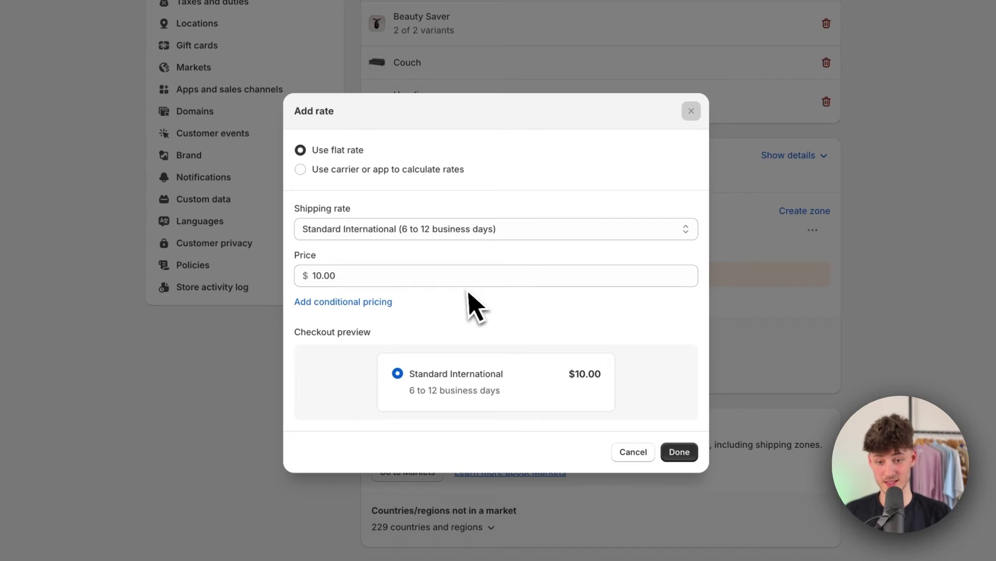
pyautogui.click(675, 456)
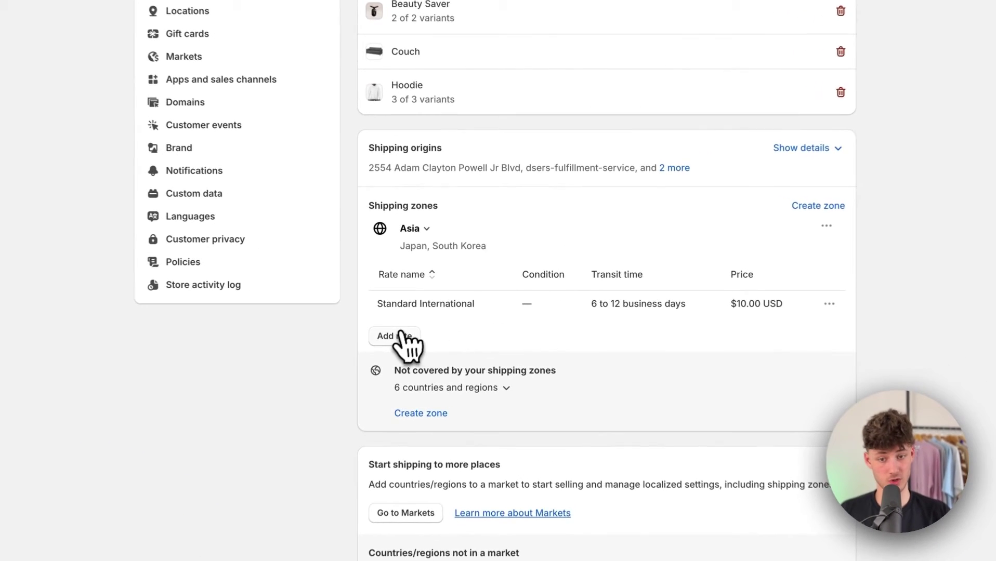
# - Add a second Asia rate: Standard International priced at free 0.00
pyautogui.click(435, 314)
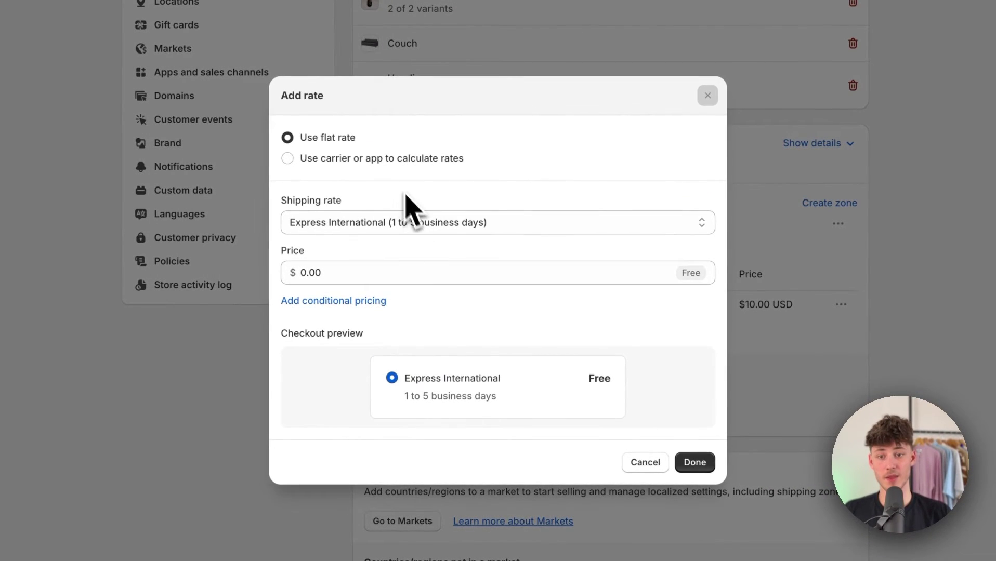
pyautogui.click(411, 222)
pyautogui.click(408, 222)
pyautogui.click(407, 223)
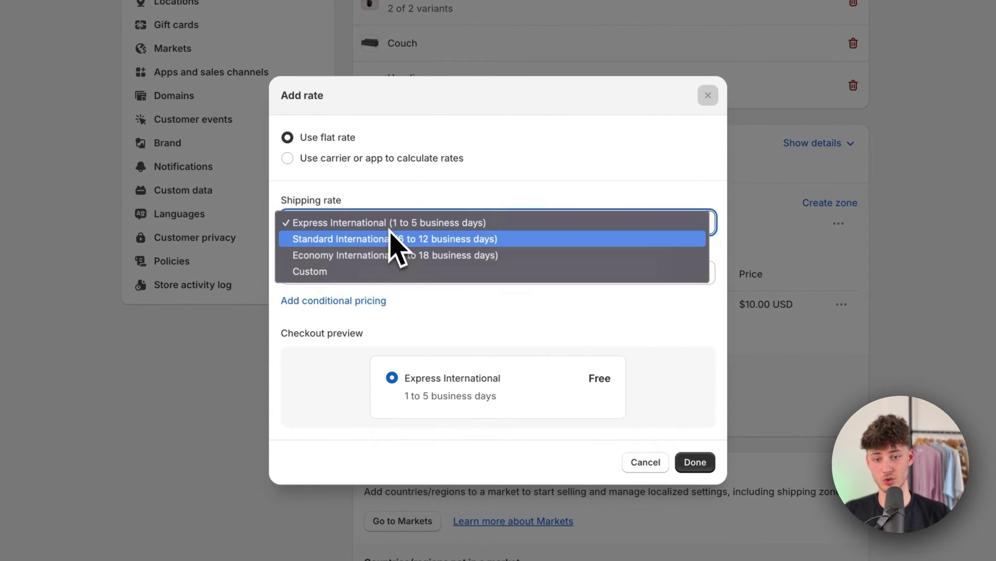
pyautogui.click(395, 239)
pyautogui.click(350, 268)
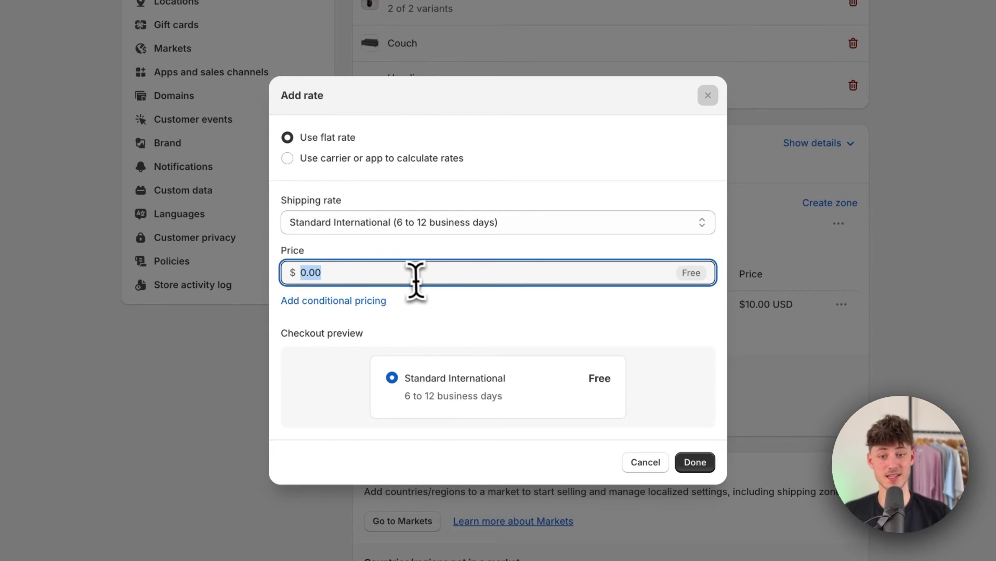
pyautogui.click(518, 312)
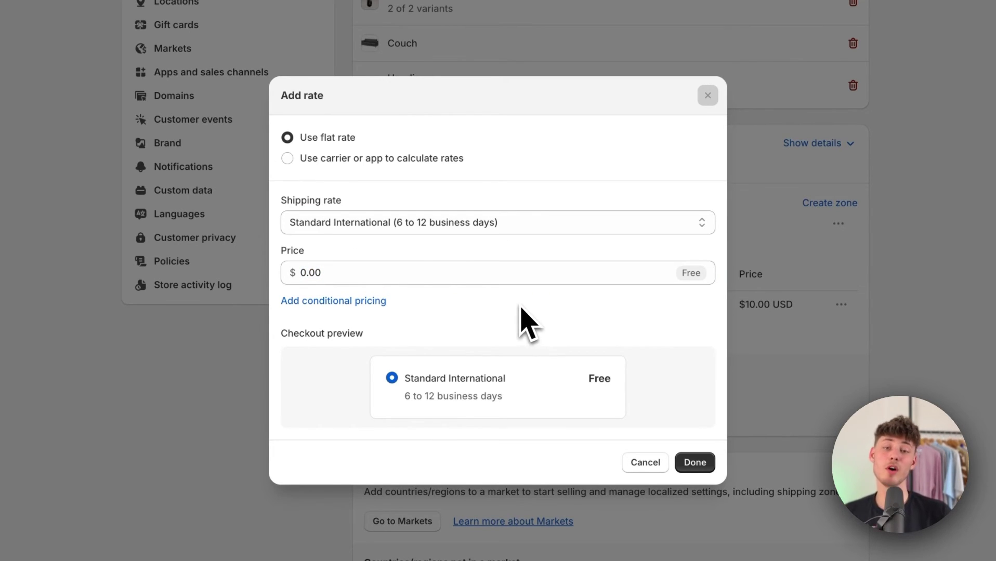
# - Make the rate conditional on order price with a $200.00 minimum and finish it
pyautogui.click(362, 303)
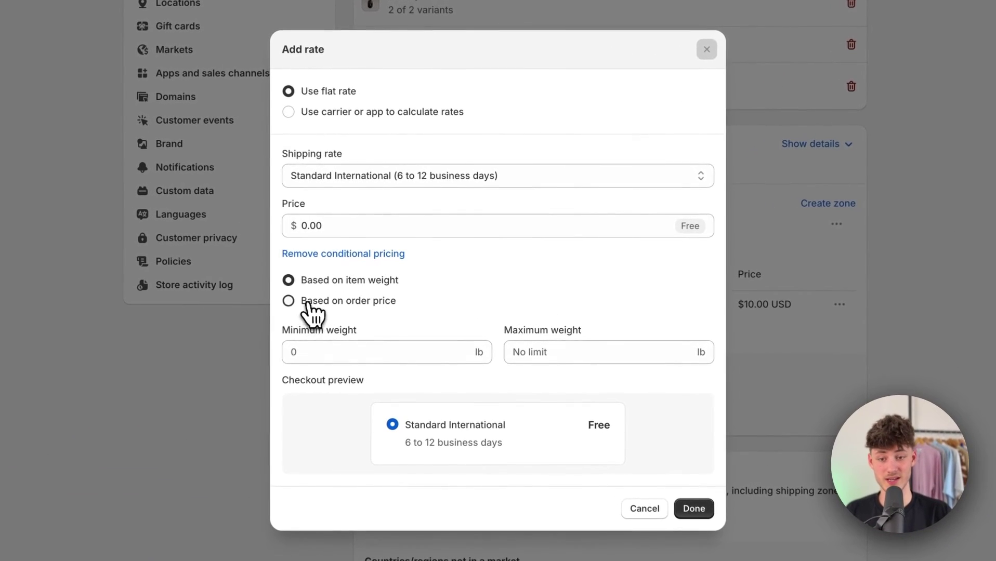
pyautogui.click(383, 294)
pyautogui.moveTo(301, 304); pyautogui.dragTo(408, 309)
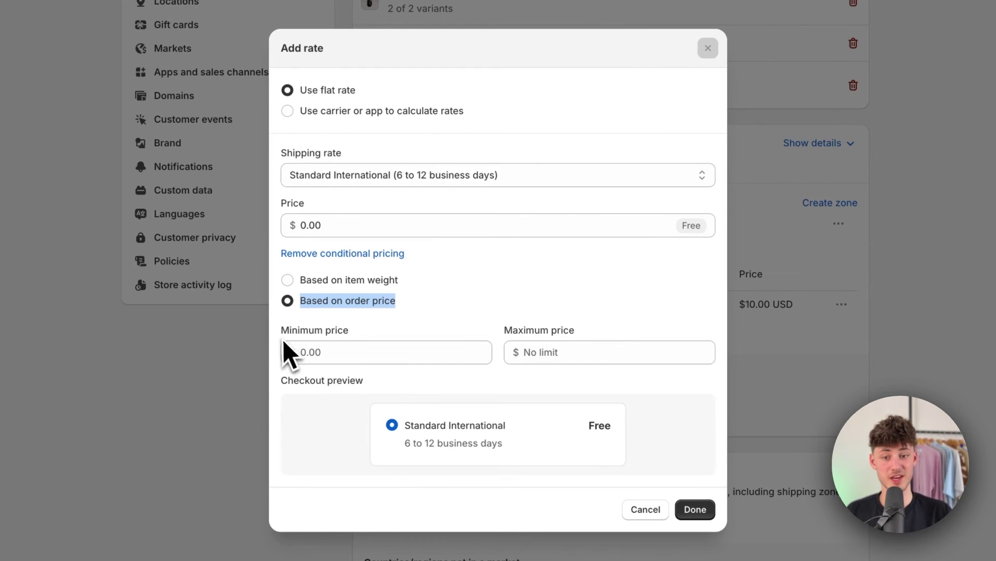
pyautogui.click(368, 352)
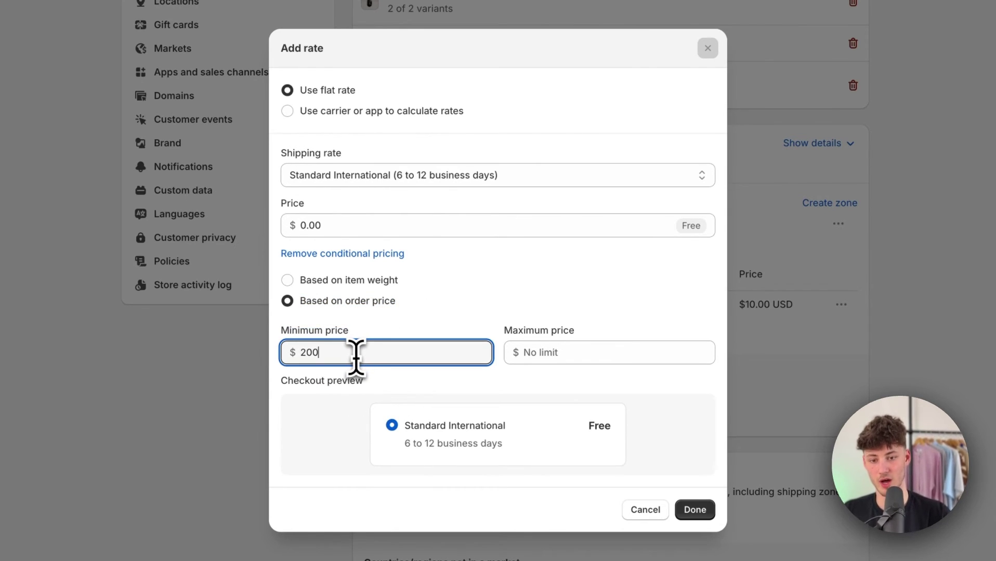
pyautogui.click(443, 330)
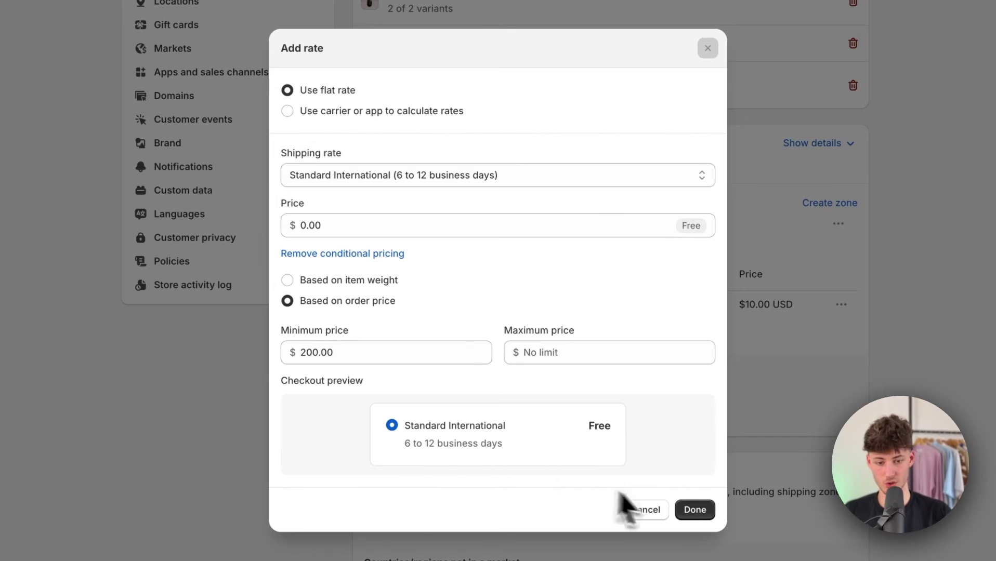
pyautogui.click(699, 512)
# - Save the Asia shipping profile and set the Asia market's status to Active
pyautogui.scroll(5, 680, 222)
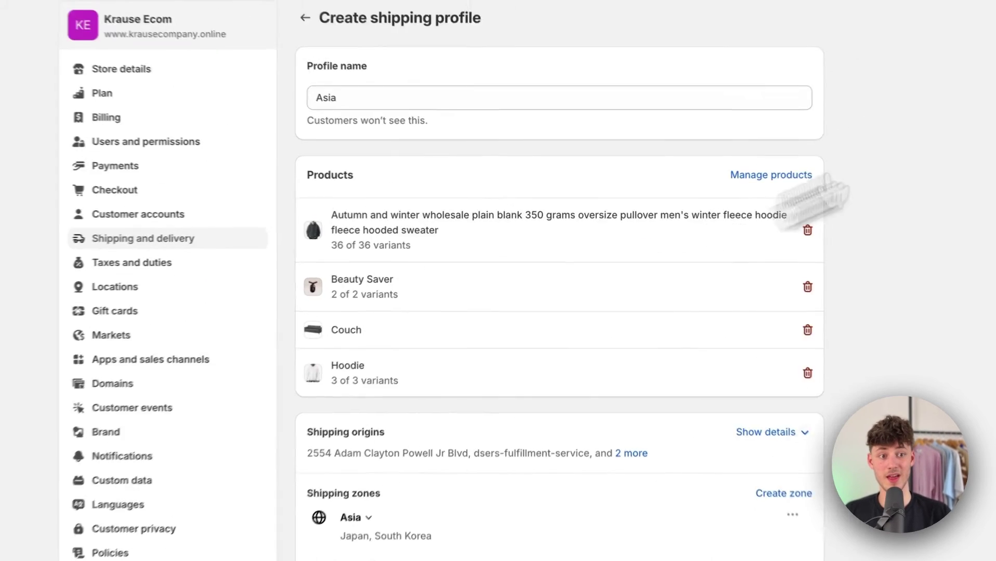
pyautogui.click(942, 80)
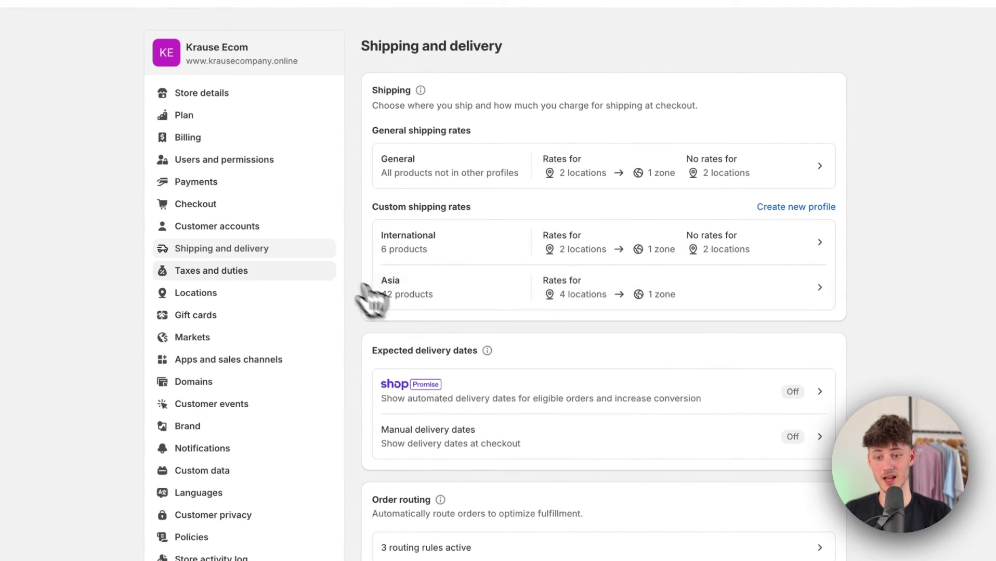
pyautogui.click(193, 337)
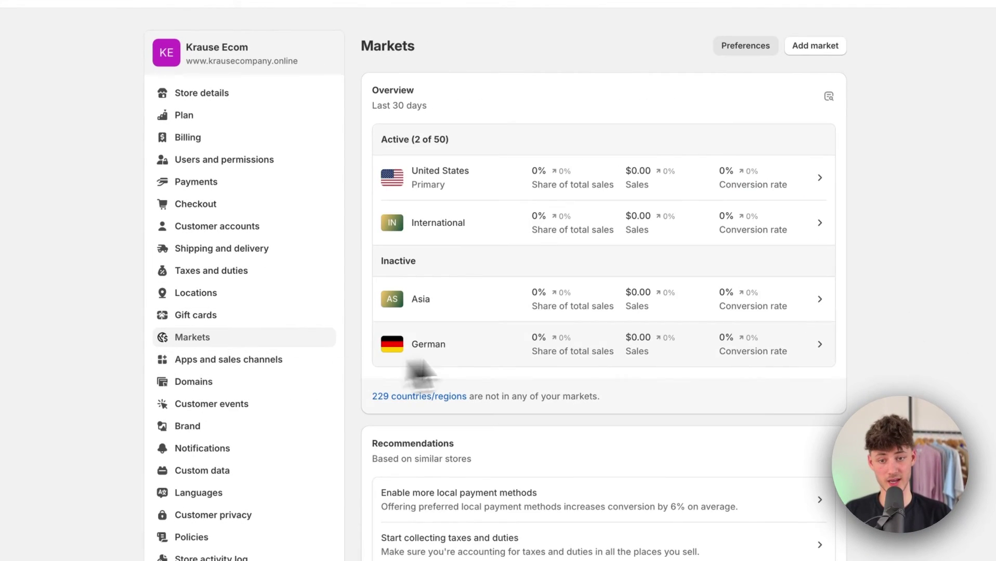
pyautogui.click(471, 284)
pyautogui.click(815, 45)
pyautogui.click(795, 76)
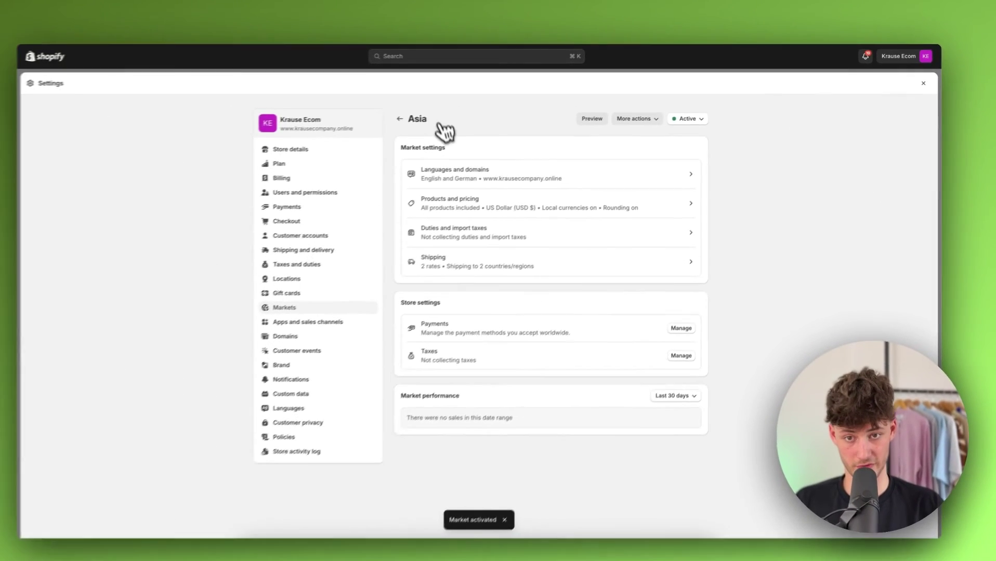
pyautogui.click(120, 156)
# - Move through the store details, plan and payments settings
pyautogui.click(314, 146)
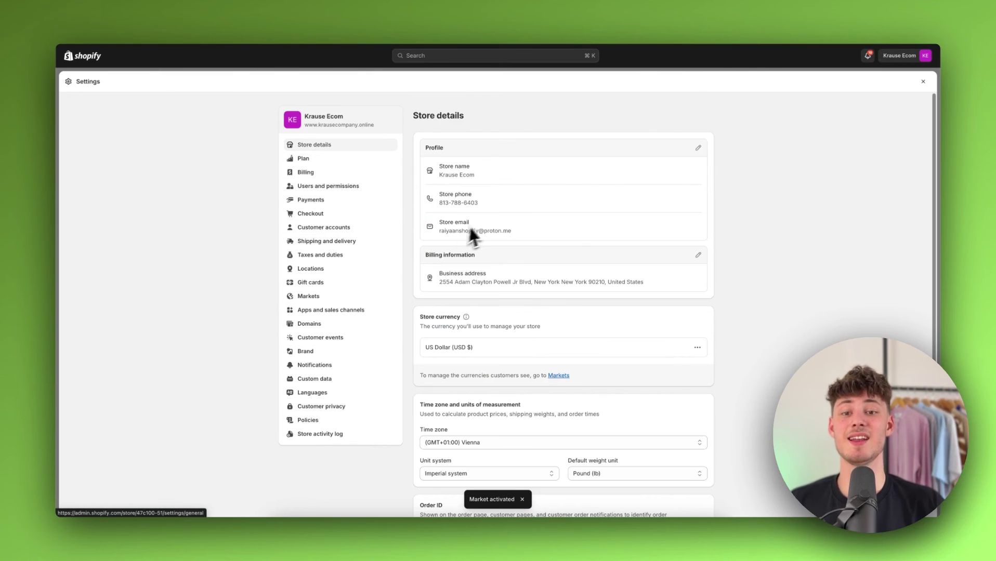
pyautogui.click(307, 160)
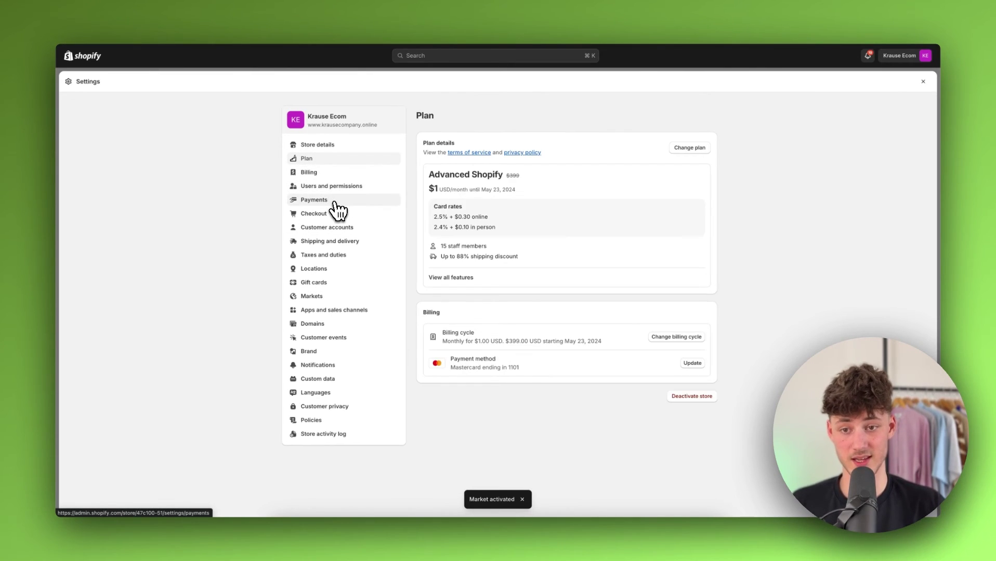
pyautogui.click(336, 203)
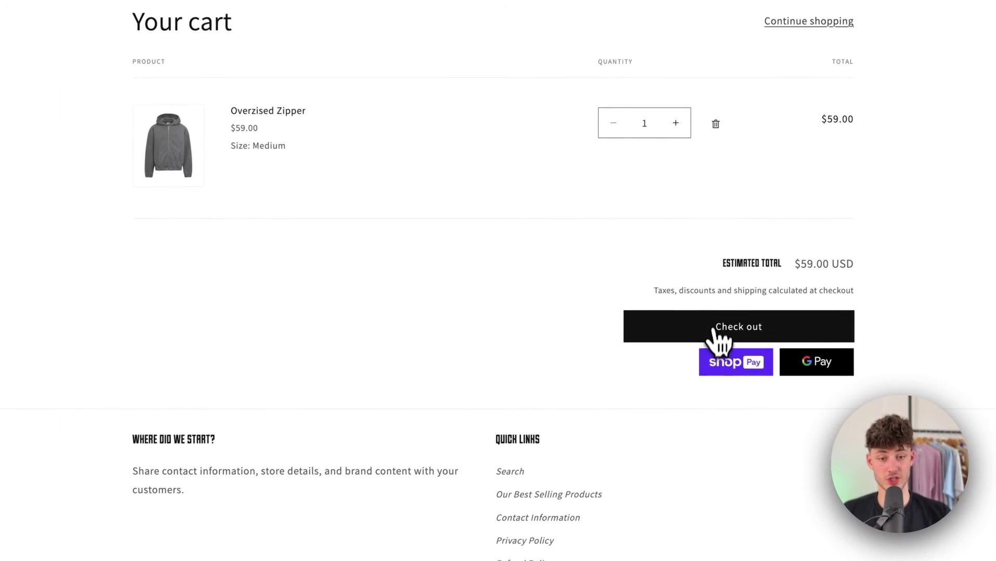
# - Go to checkout for the Overzised Zipper and review contact email, Austria delivery and shipping method
pyautogui.click(714, 330)
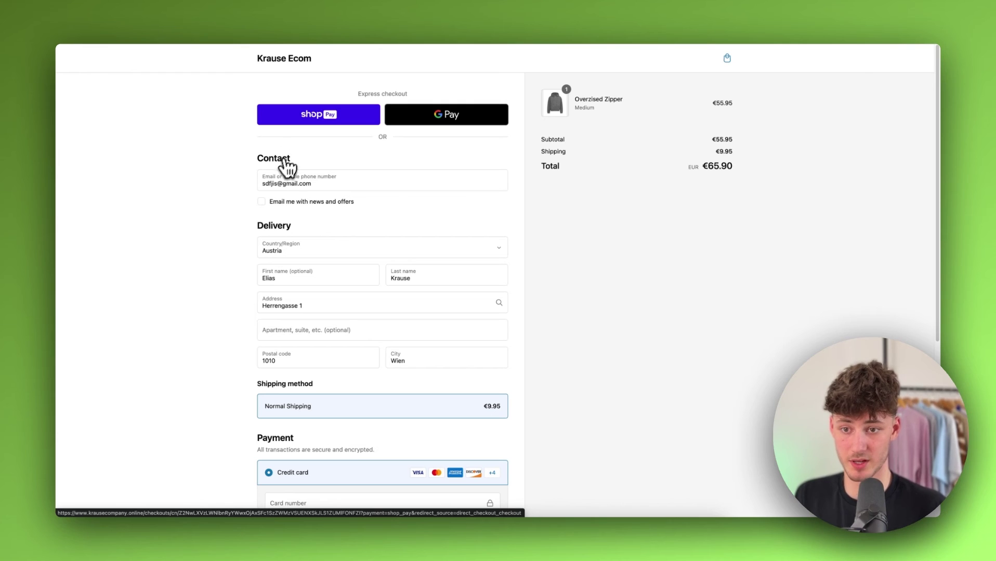
pyautogui.tripleClick(287, 183)
pyautogui.scroll(-5, 244, 244)
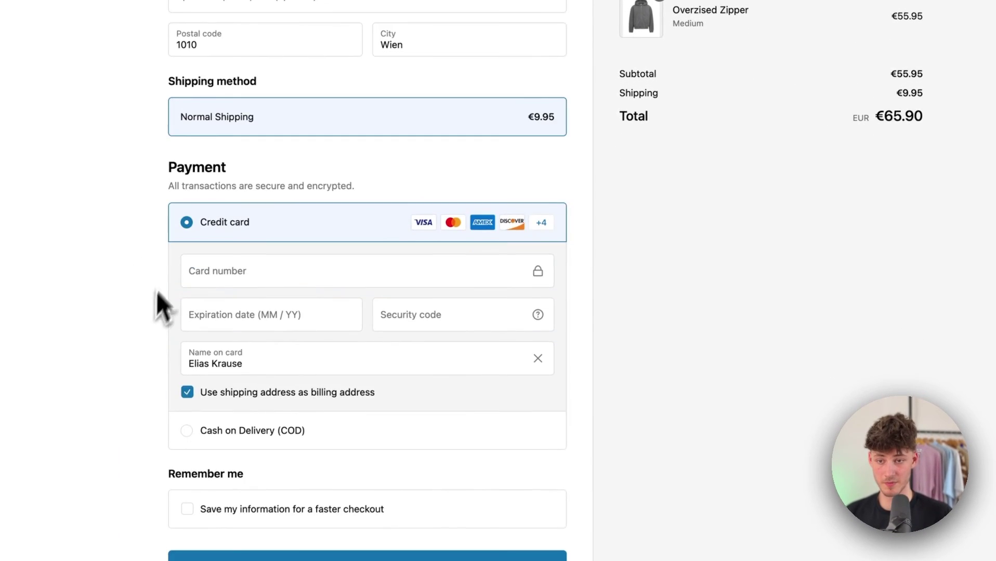
pyautogui.scroll(5, 157, 292)
pyautogui.click(248, 294)
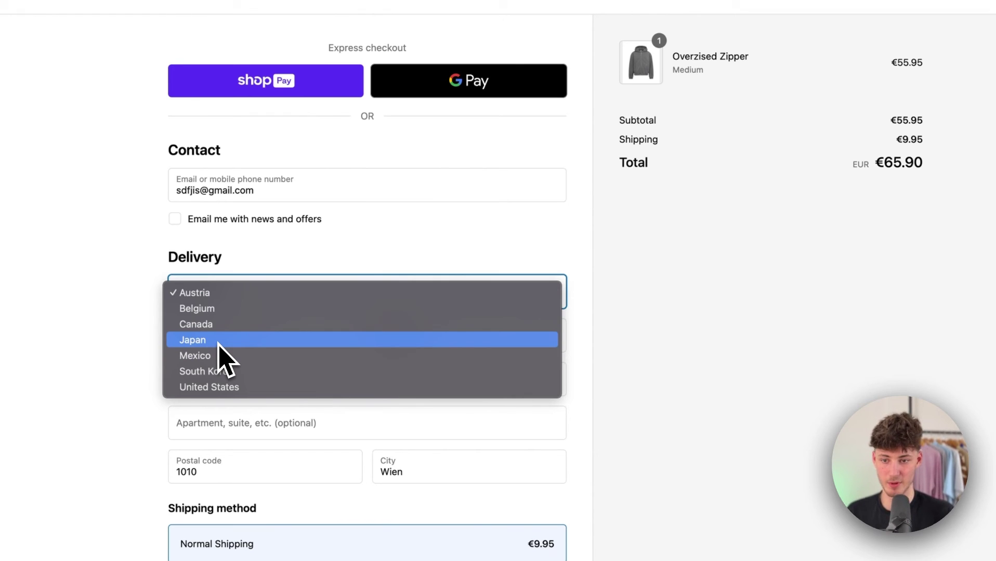
pyautogui.click(101, 360)
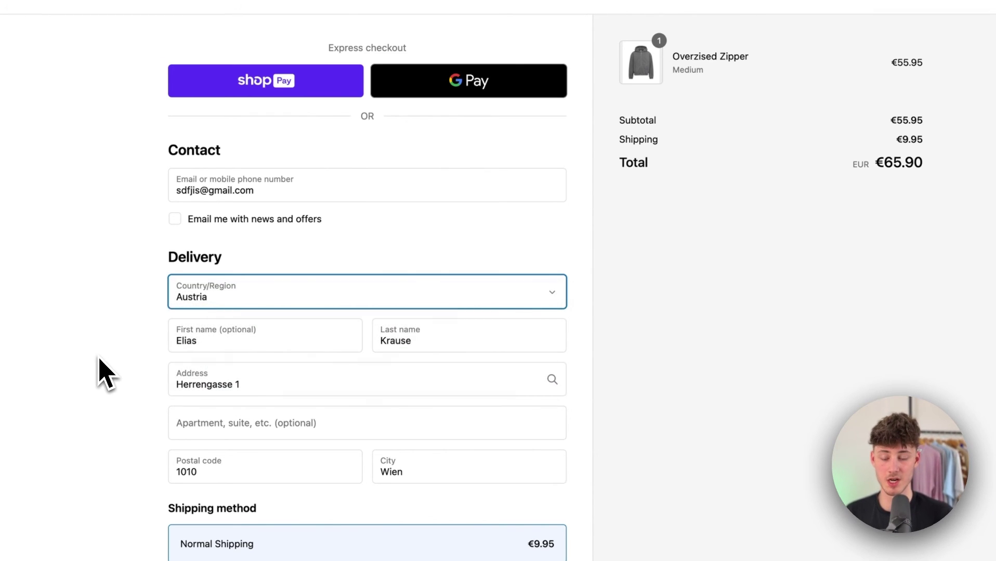
pyautogui.scroll(-5, 234, 311)
pyautogui.click(210, 91)
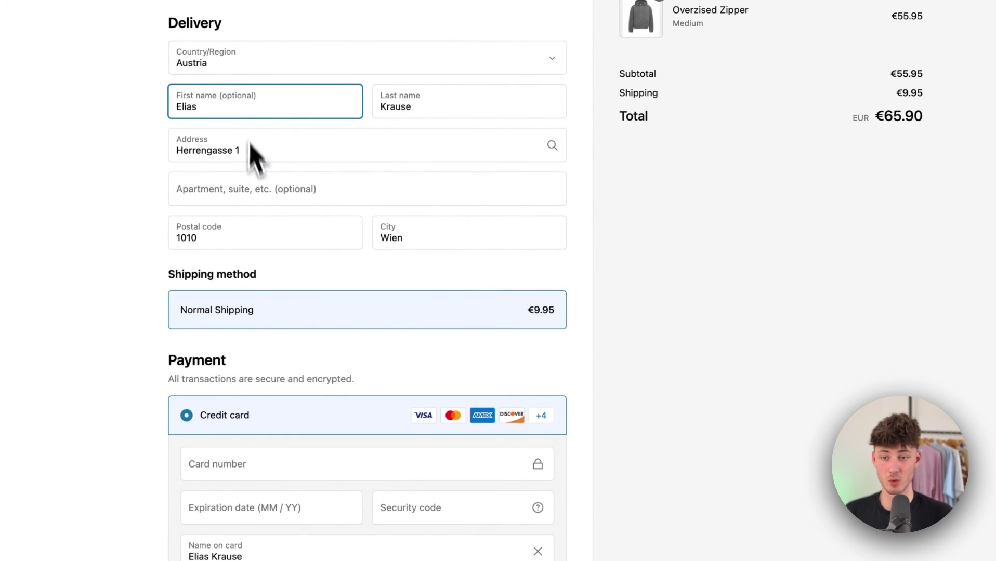
pyautogui.scroll(1, 309, 207)
pyautogui.moveTo(289, 301); pyautogui.dragTo(160, 299)
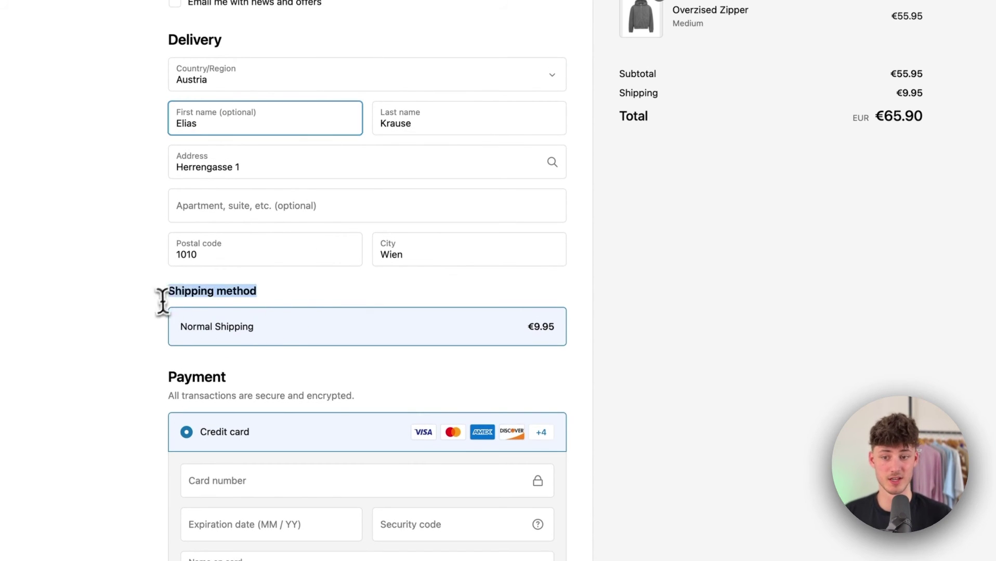
pyautogui.click(410, 330)
pyautogui.scroll(-3, 474, 375)
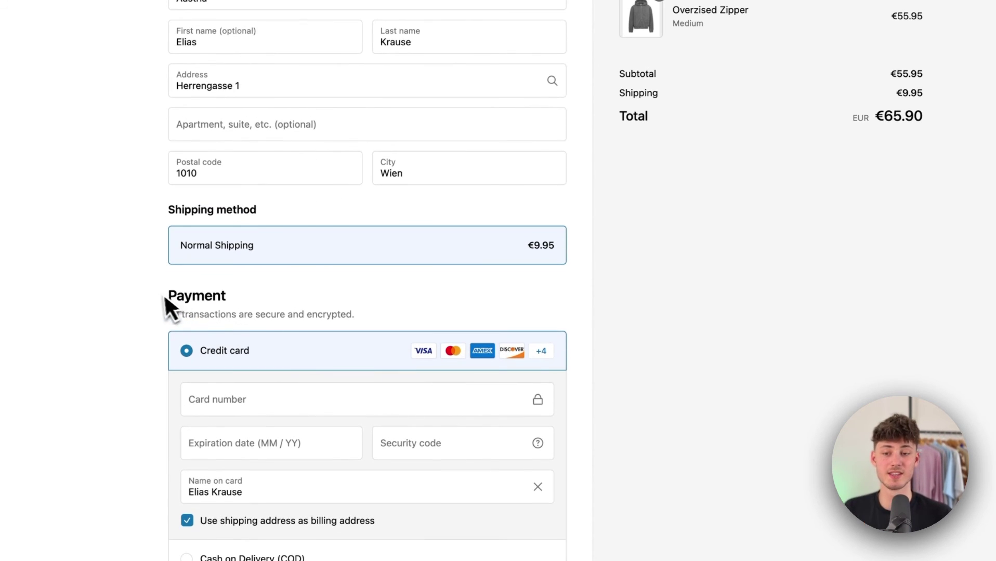
pyautogui.scroll(-3, 364, 311)
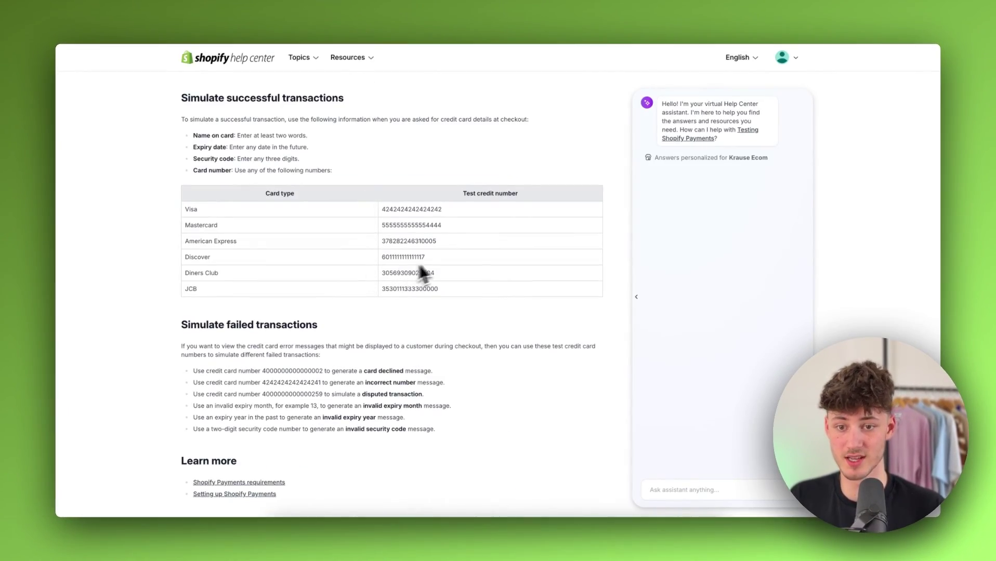
# - Pay €65.90 with the test Mastercard number, expiry 11/29 and security code 111
pyautogui.doubleClick(484, 271)
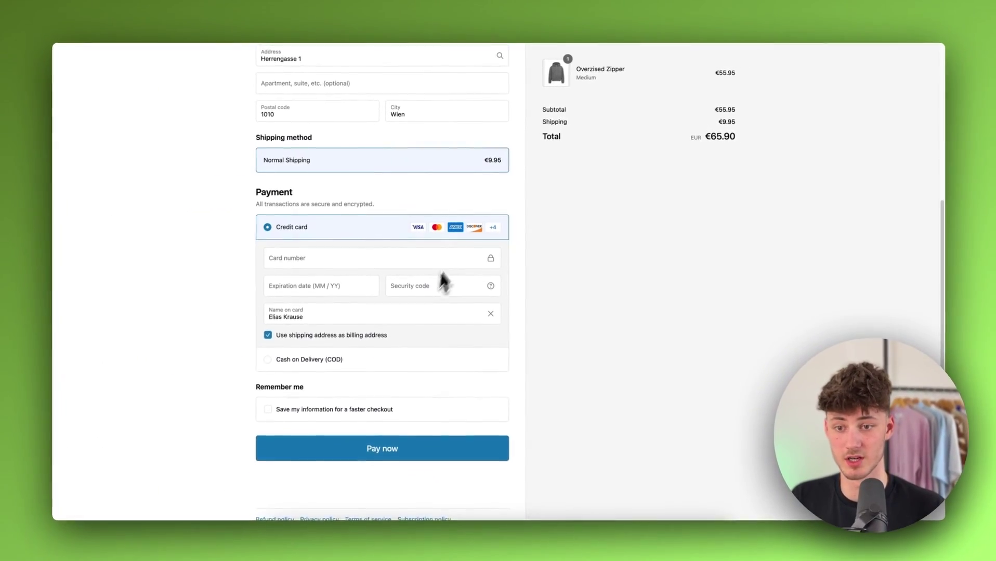
pyautogui.click(395, 262)
pyautogui.hotkey('ctrl', 'v')
pyautogui.click(356, 283)
pyautogui.write('1112')
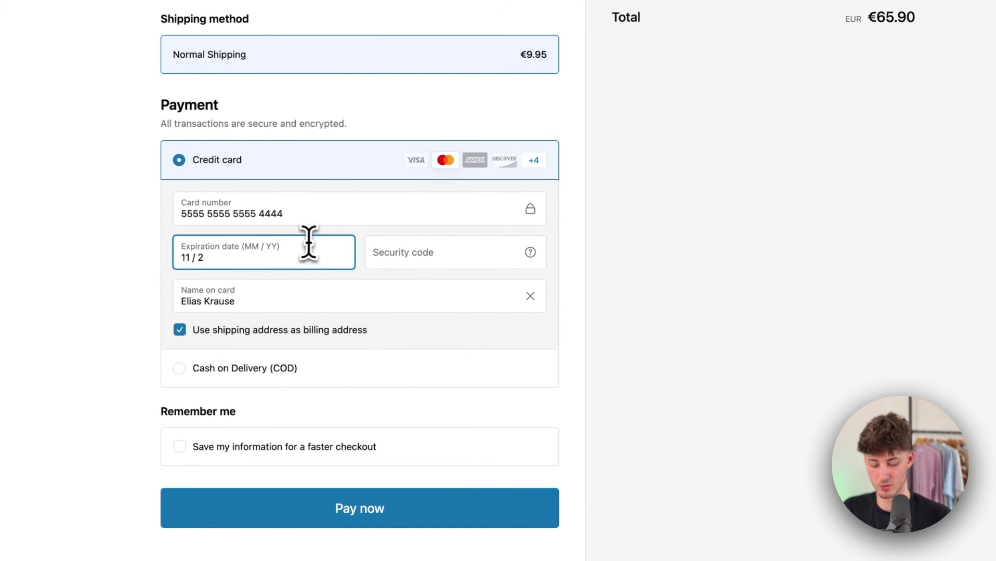
pyautogui.click(391, 261)
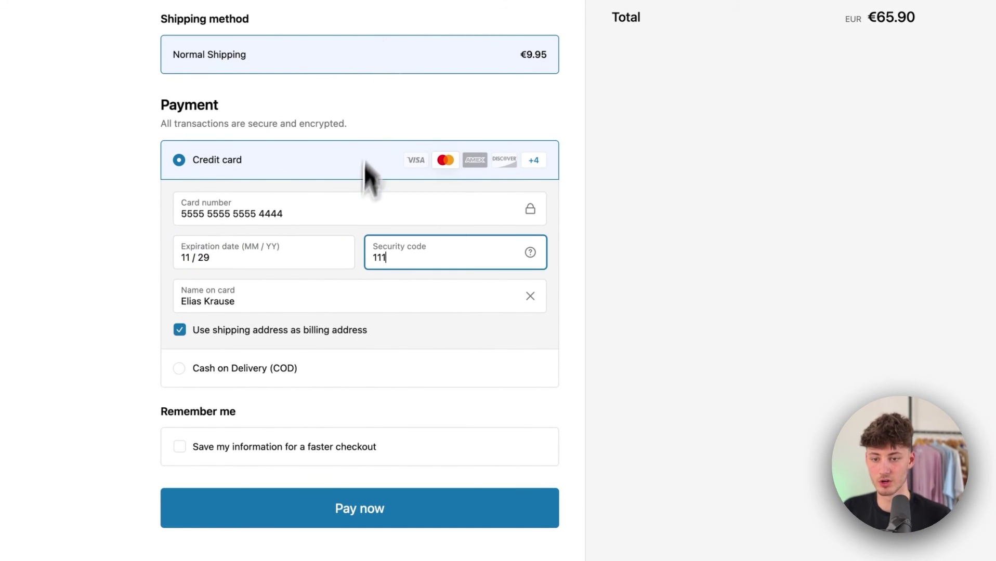
pyautogui.click(418, 505)
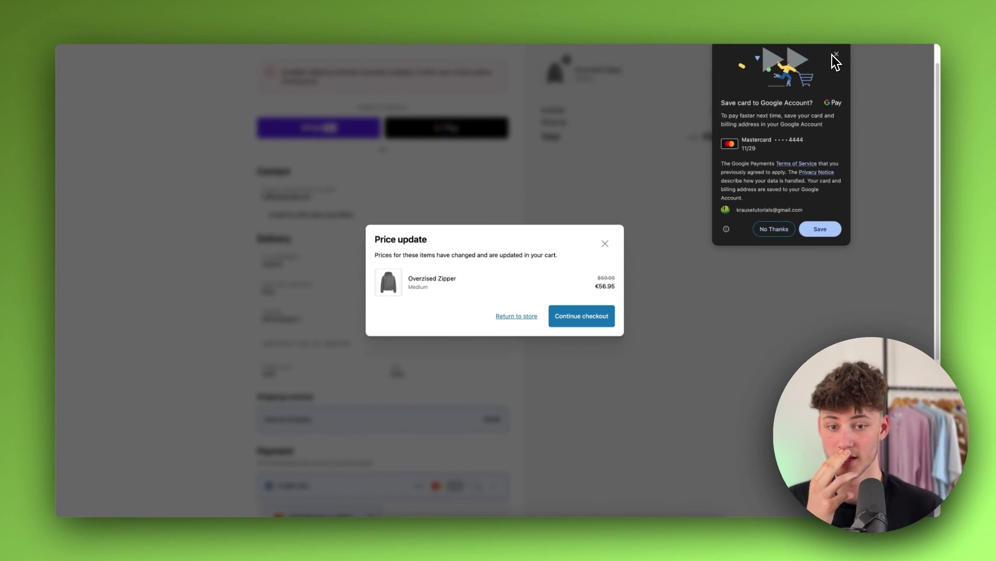
# - Dismiss the save-card prompt, accept the €66.90 price update, pay, and decline the post-purchase offer
pyautogui.click(835, 54)
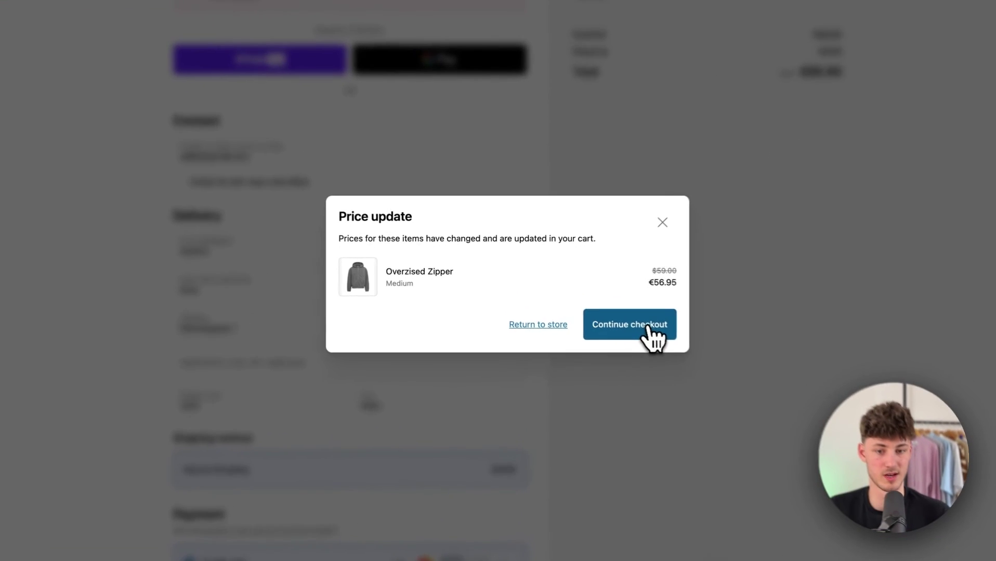
pyautogui.click(596, 318)
pyautogui.scroll(-5, 675, 335)
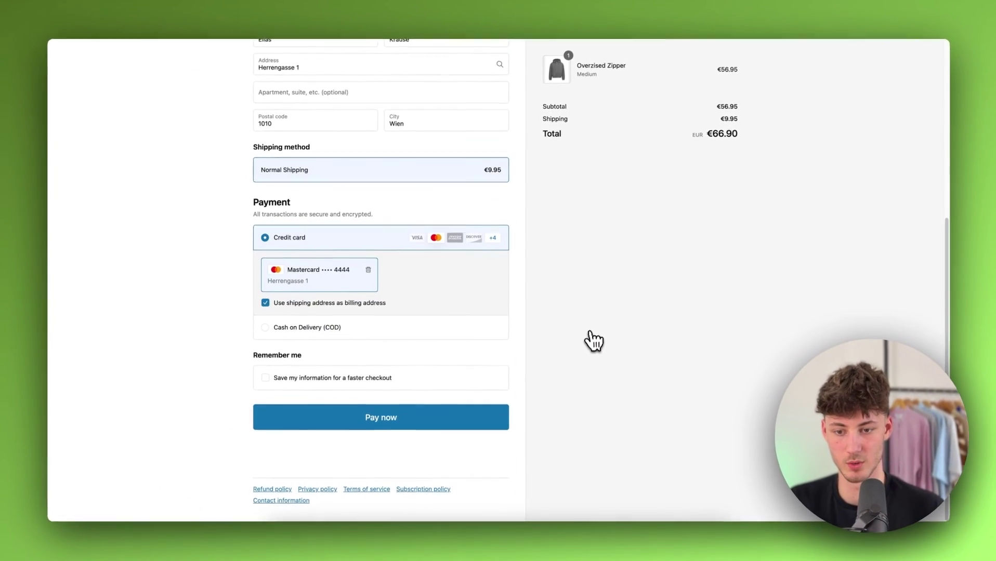
pyautogui.click(397, 425)
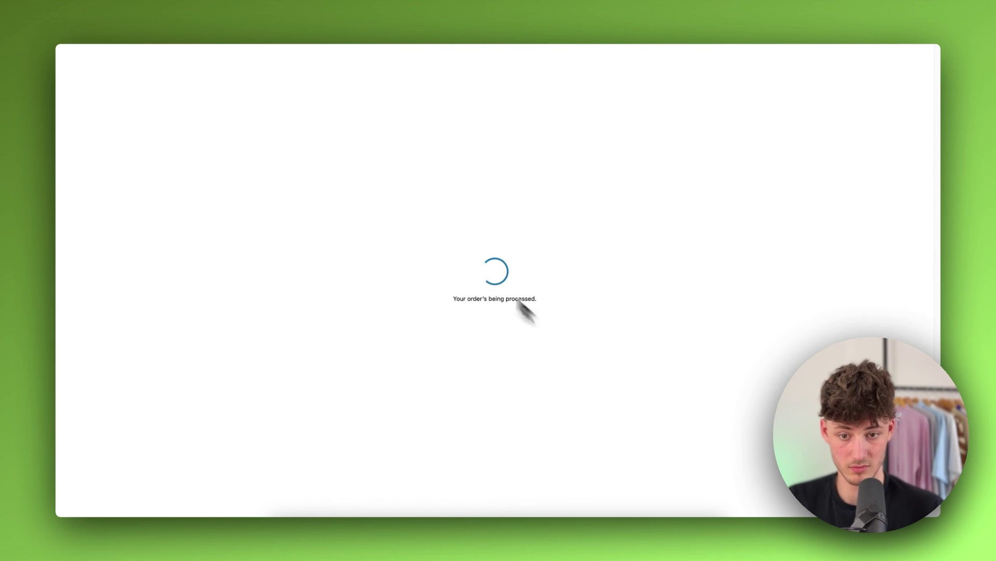
pyautogui.moveTo(432, 297); pyautogui.dragTo(616, 303)
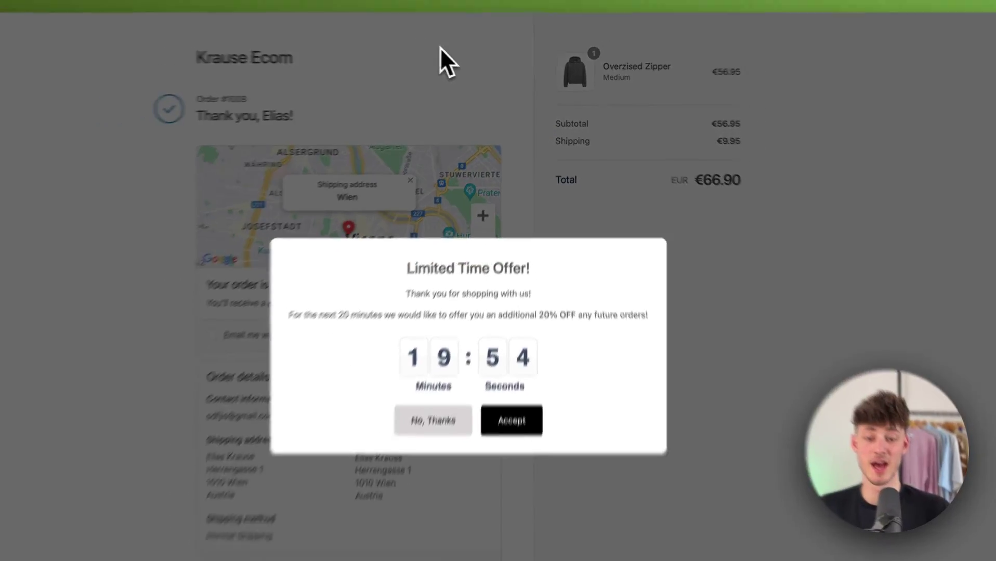
pyautogui.click(462, 340)
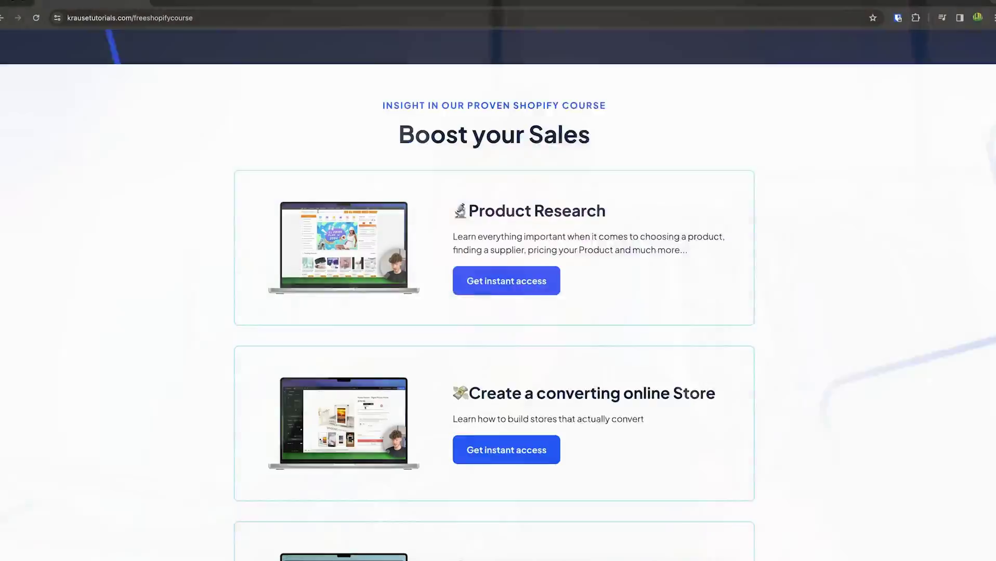
# - Expand the YouTube video description and highlight the FREE Shopify Course line
pyautogui.scroll(-5, 498, 291)
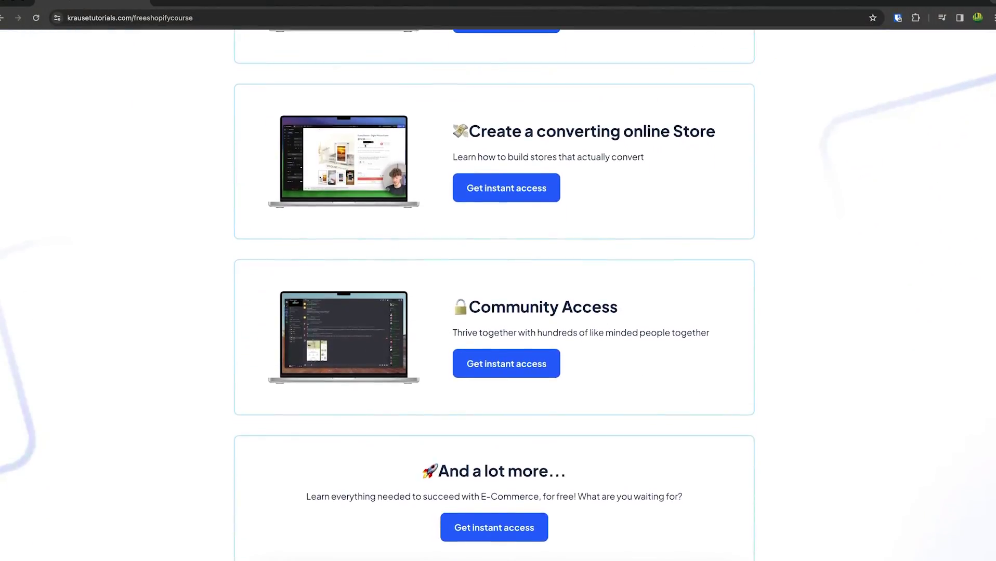
pyautogui.scroll(10, 498, 291)
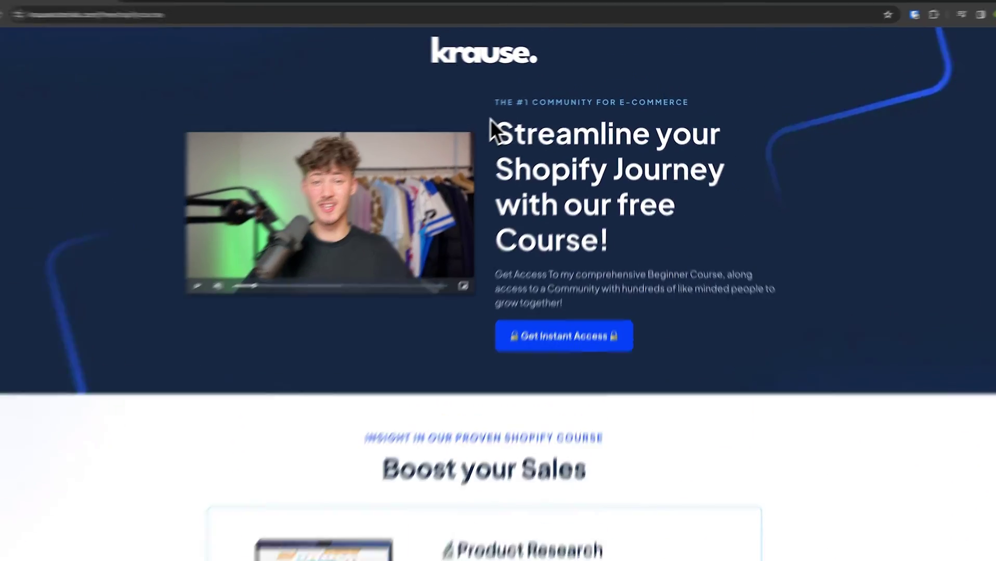
pyautogui.moveTo(490, 119); pyautogui.dragTo(651, 255)
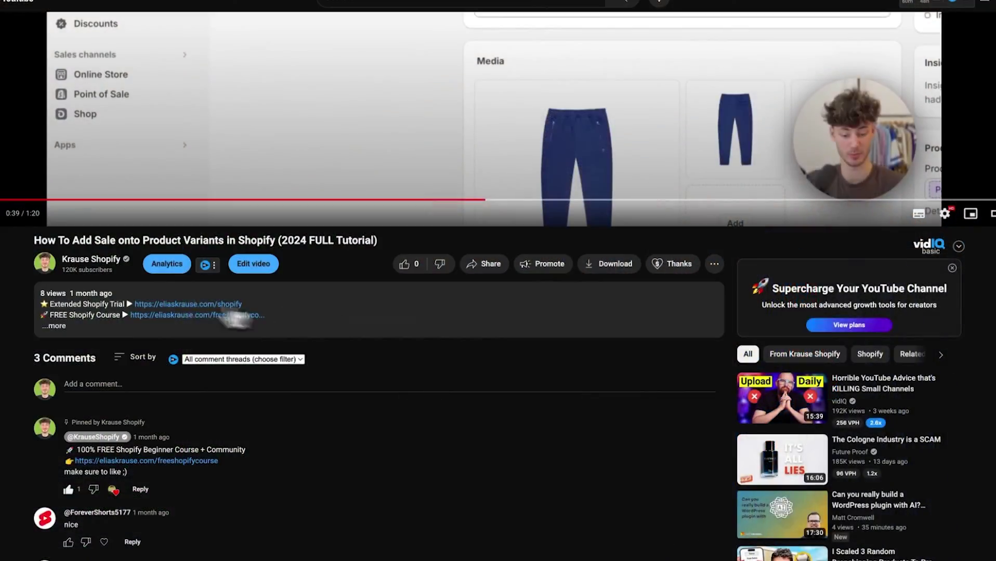
pyautogui.click(96, 328)
pyautogui.moveTo(40, 314); pyautogui.dragTo(69, 316)
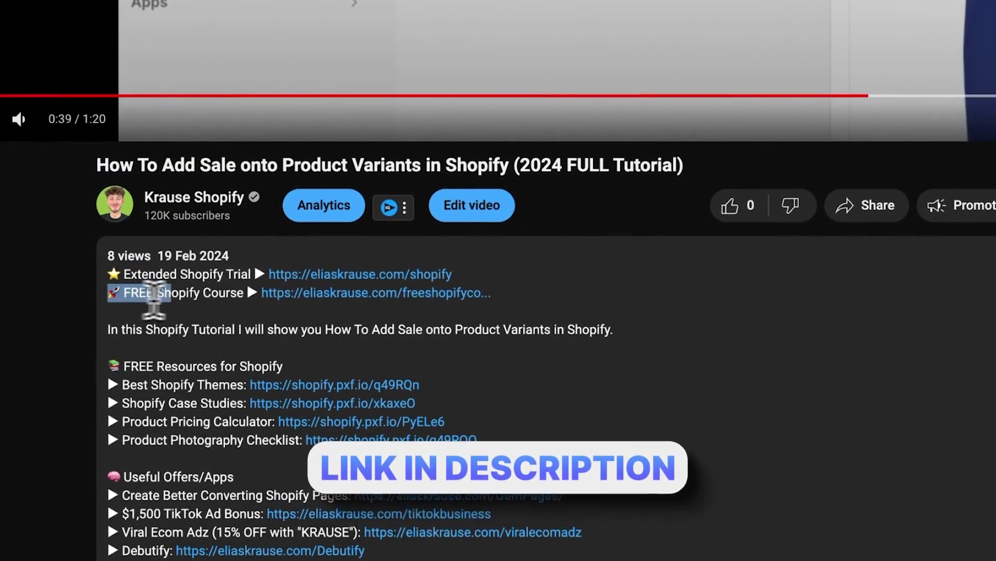